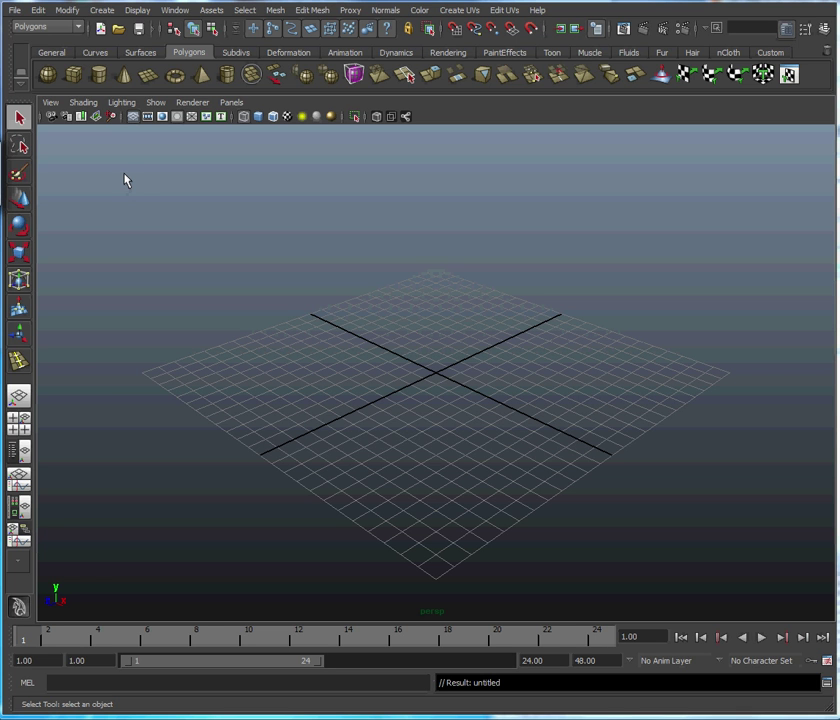
- Add a polygon cylinder at the origin, shade it smoothly, and switch to the Hypershade/Persp layout
click(99, 76)
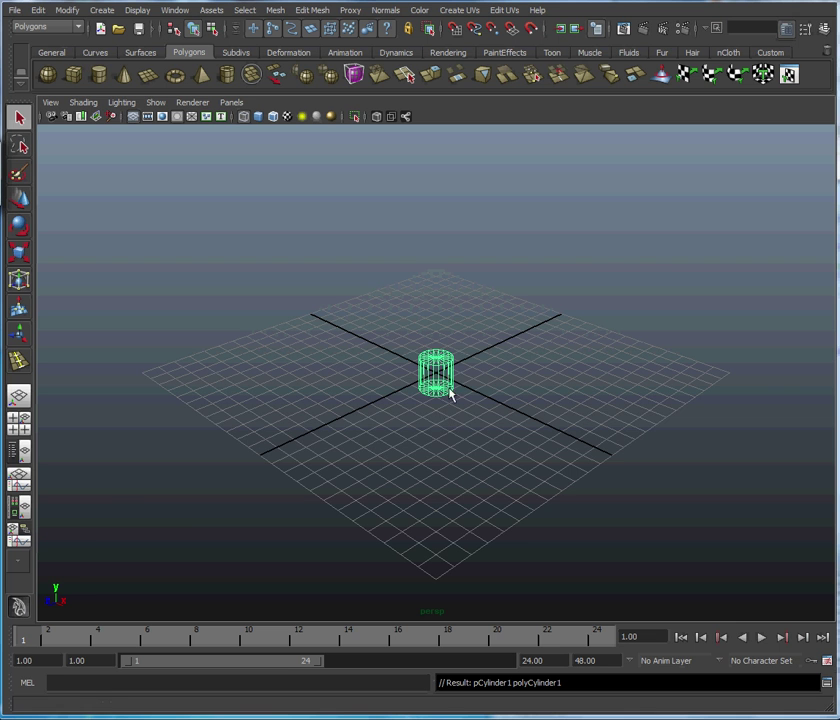
alt+right_drag(454, 388, 427, 409)
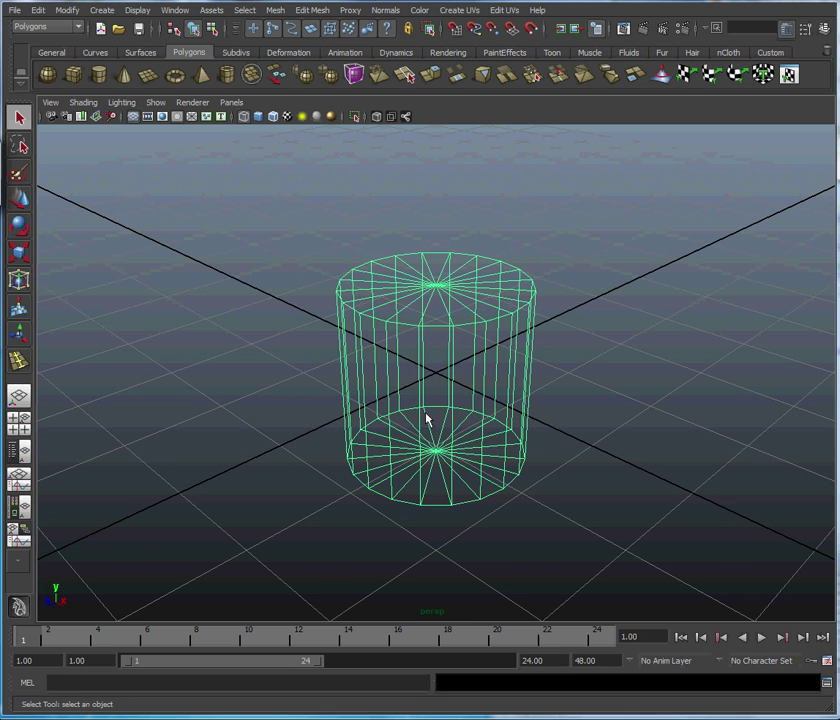
key(5)
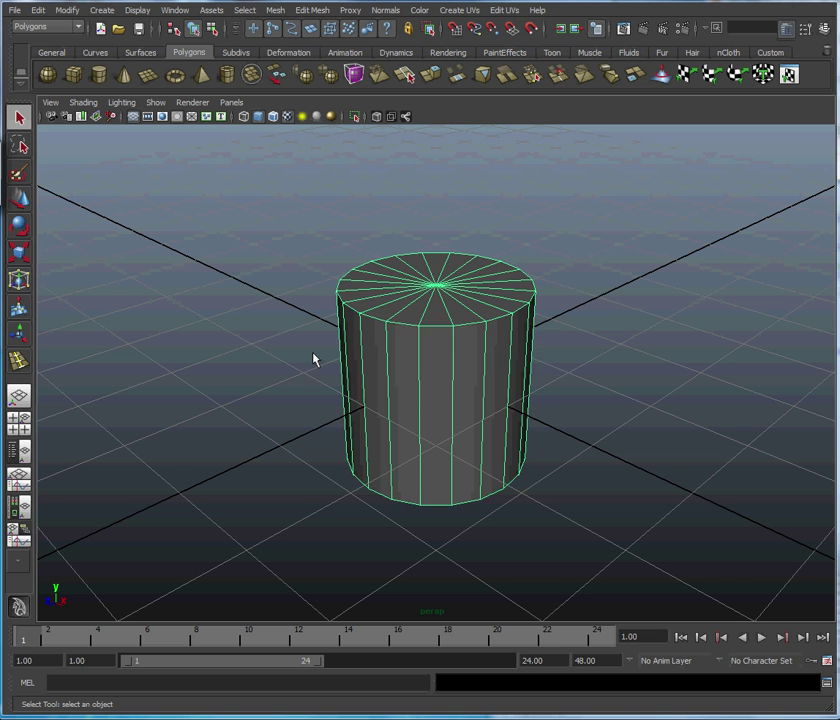
click(306, 376)
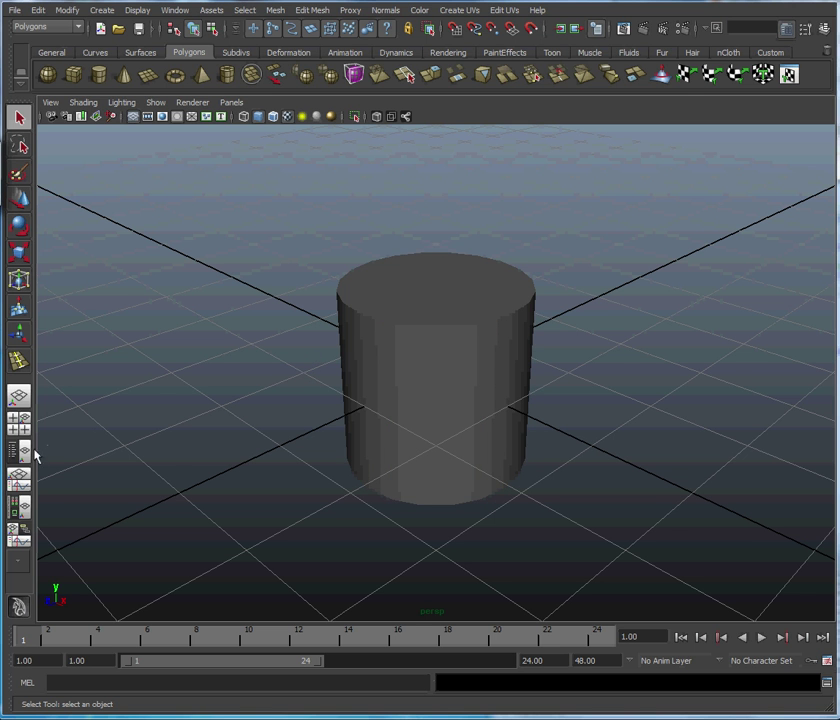
click(22, 505)
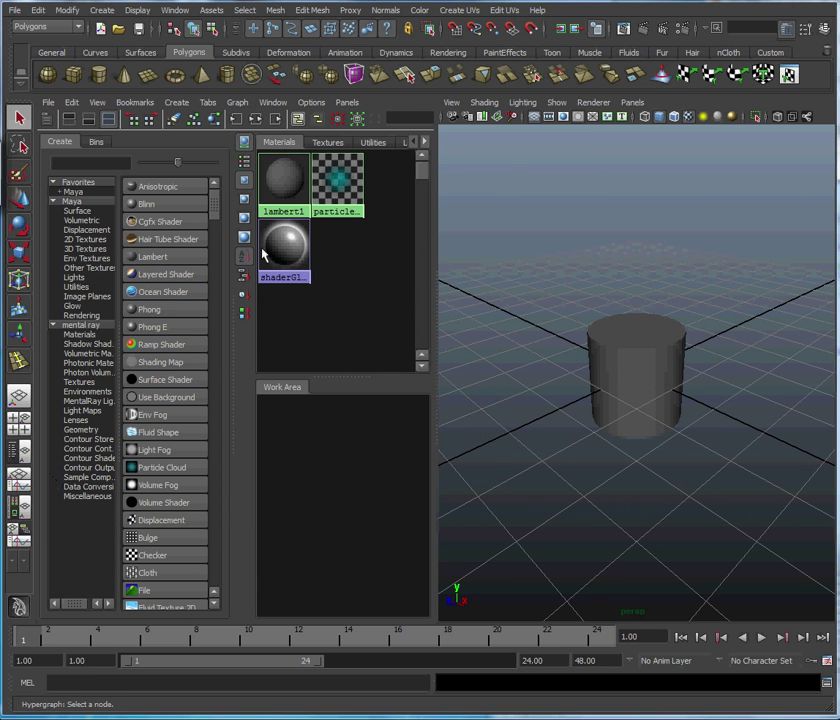
- Create a cgfxShader1 material and load the fur.cg effect file into it
click(190, 224)
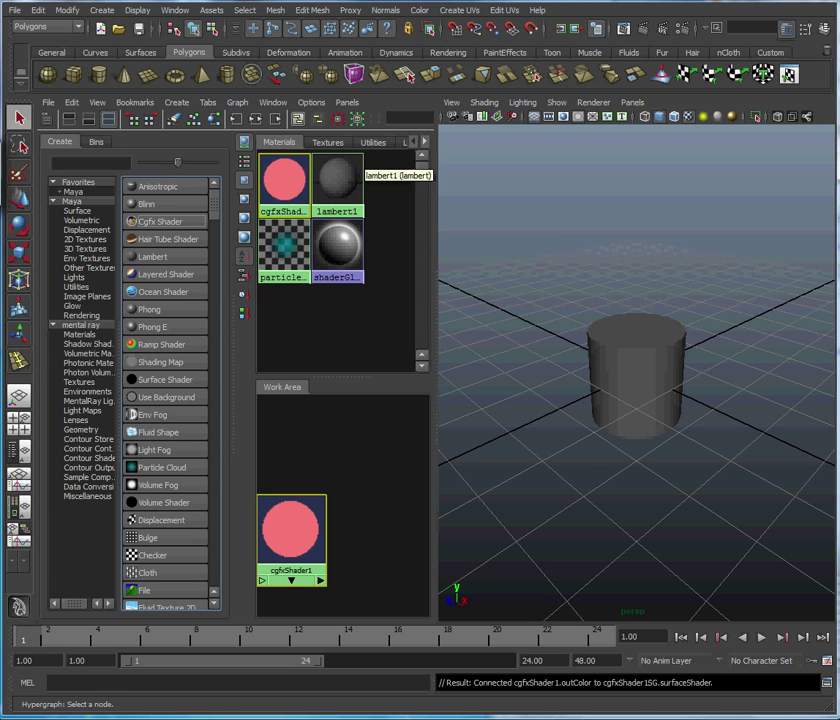
double_click(285, 180)
drag(715, 287, 227, 112)
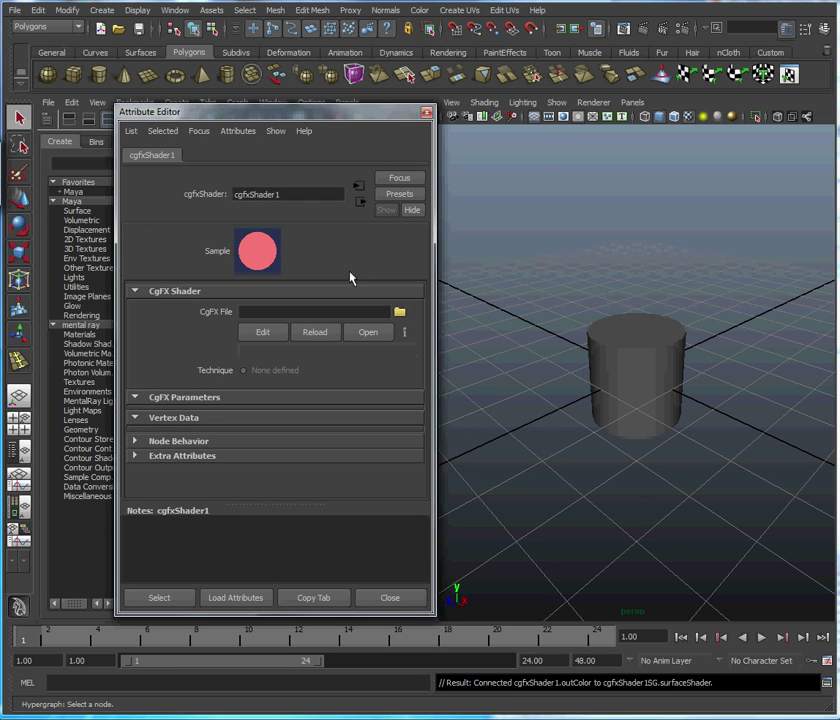
click(400, 315)
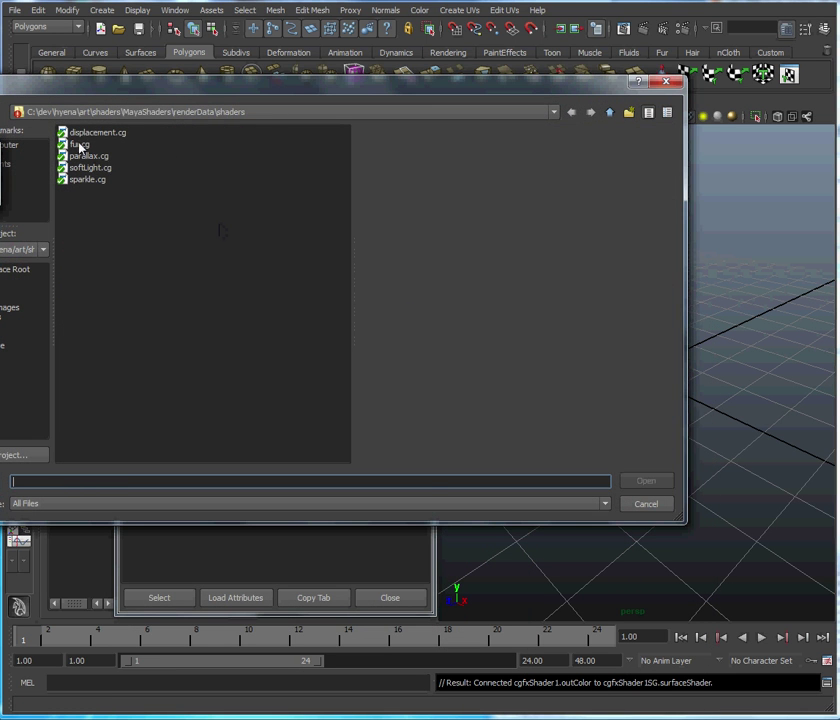
click(79, 144)
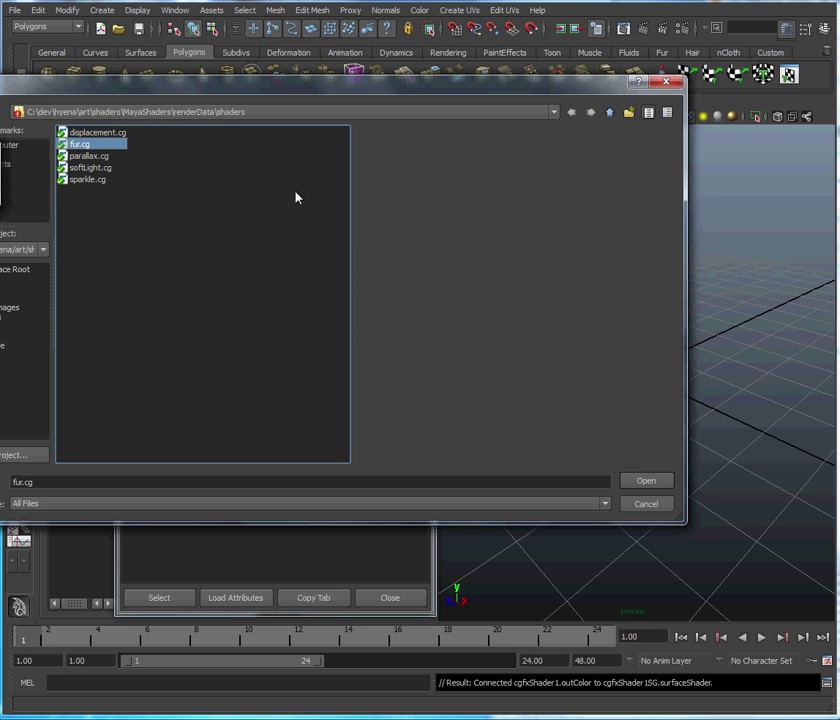
click(640, 482)
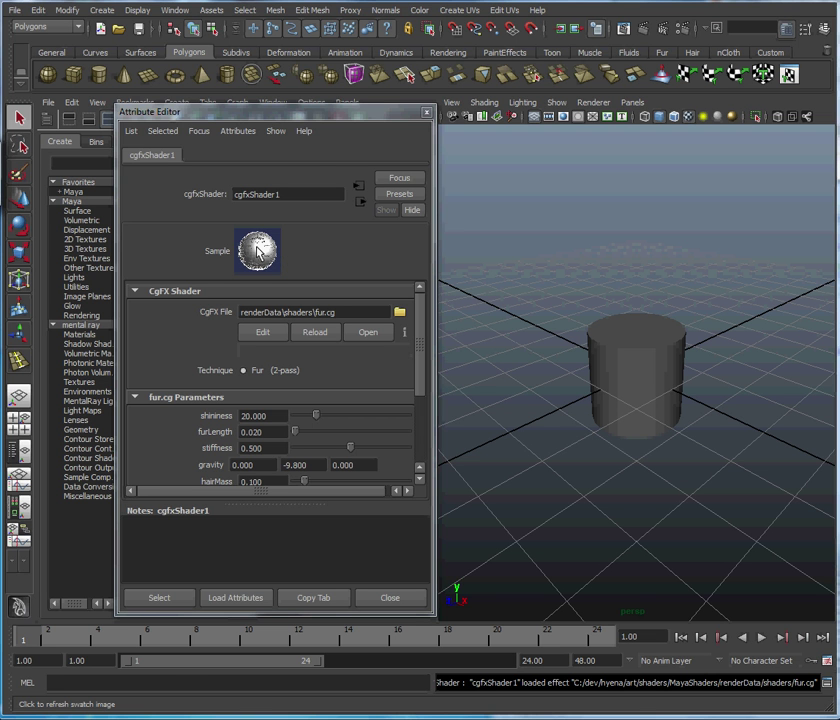
- Assign cgfxShader1 to the cylinder by dragging its swatch onto it
drag(306, 116, 249, 298)
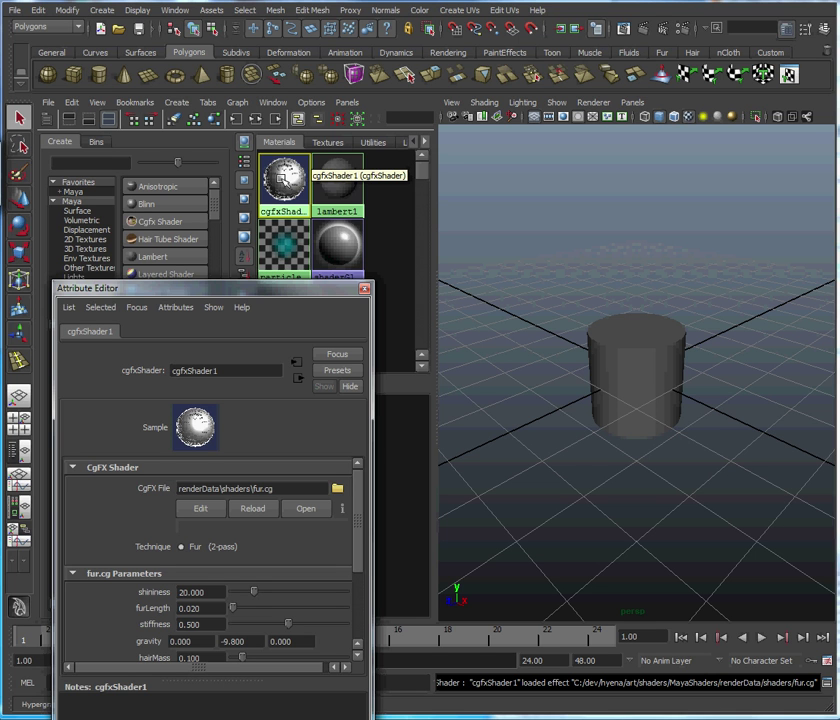
mouse_move(295, 160)
middle_down()
mouse_move(534, 328)
mouse_move(625, 372)
middle_up()
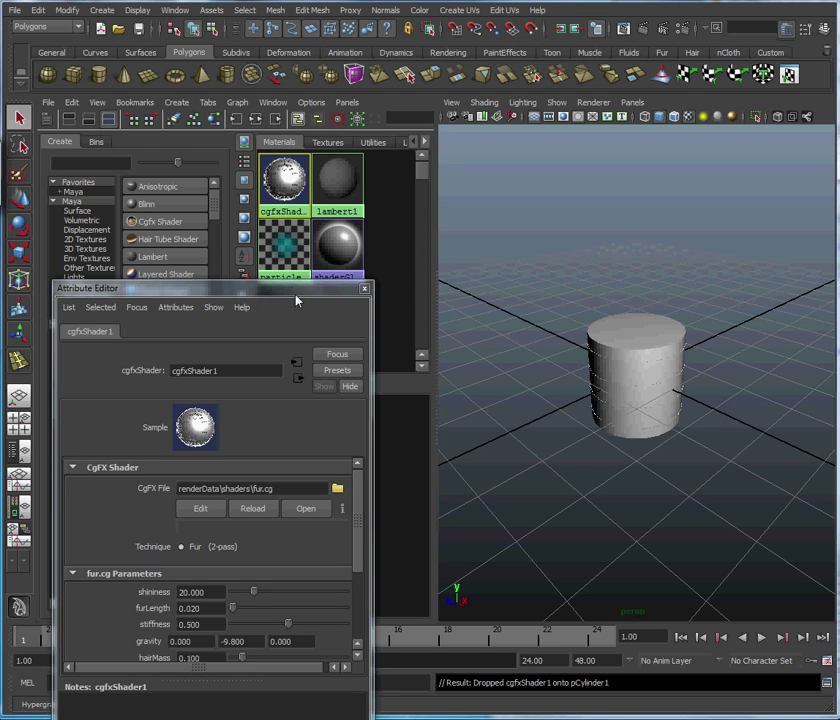
drag(296, 295, 315, 150)
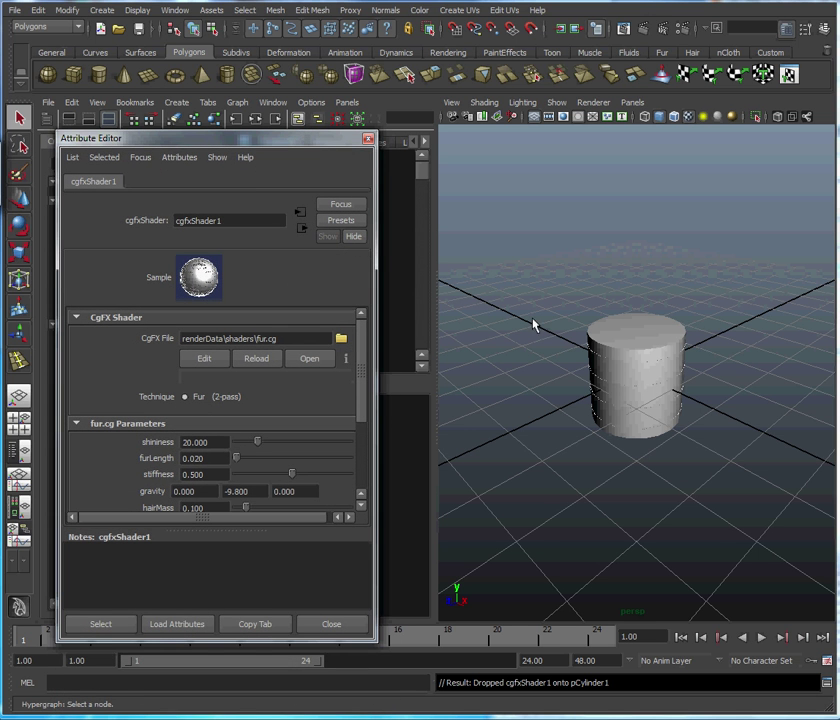
- Raise the fur length to about 0.457 and orbit to see the long strands
alt+right_drag(534, 325, 624, 352)
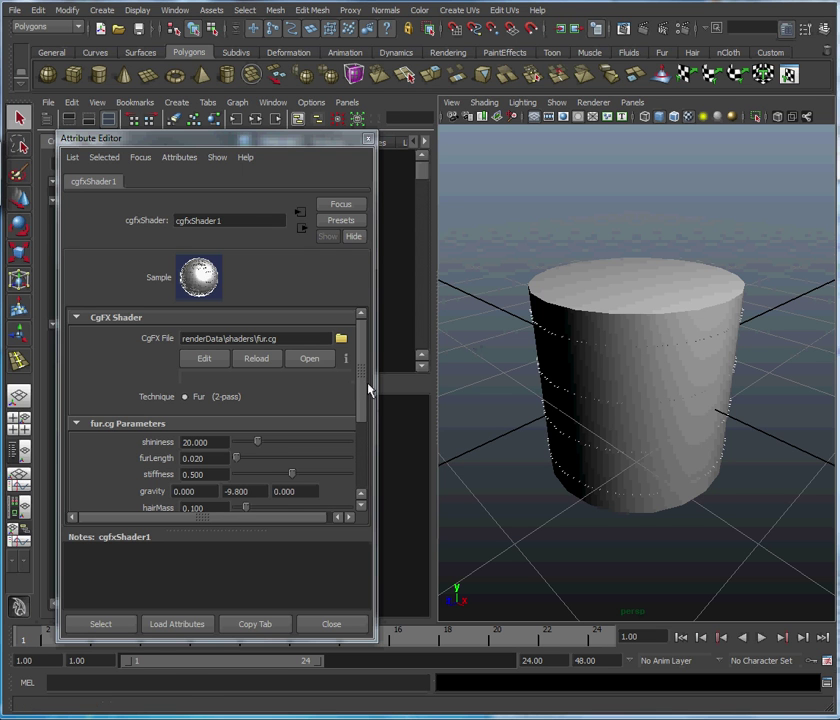
drag(362, 381, 362, 409)
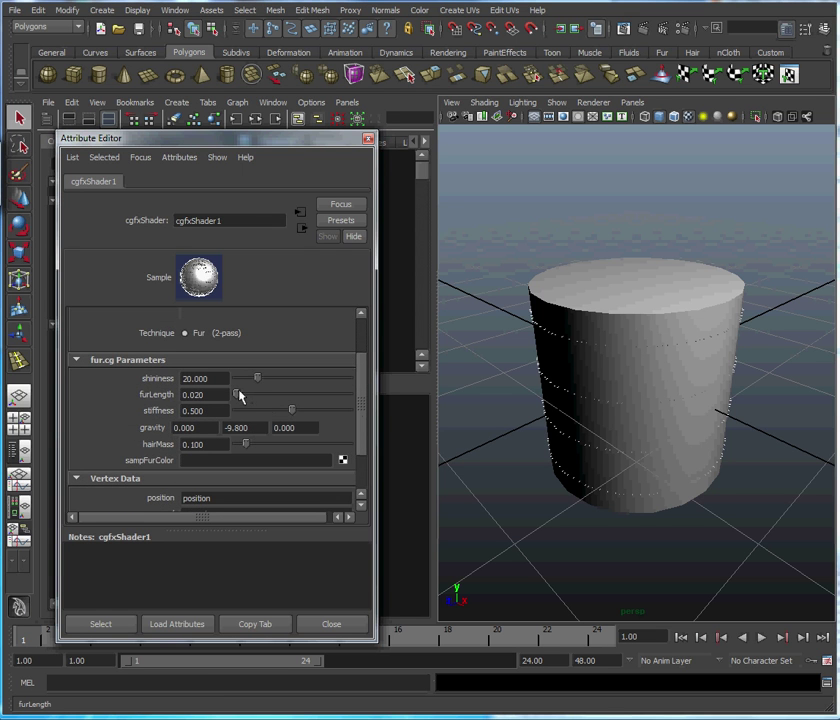
drag(238, 396, 287, 399)
alt+drag(487, 424, 566, 403)
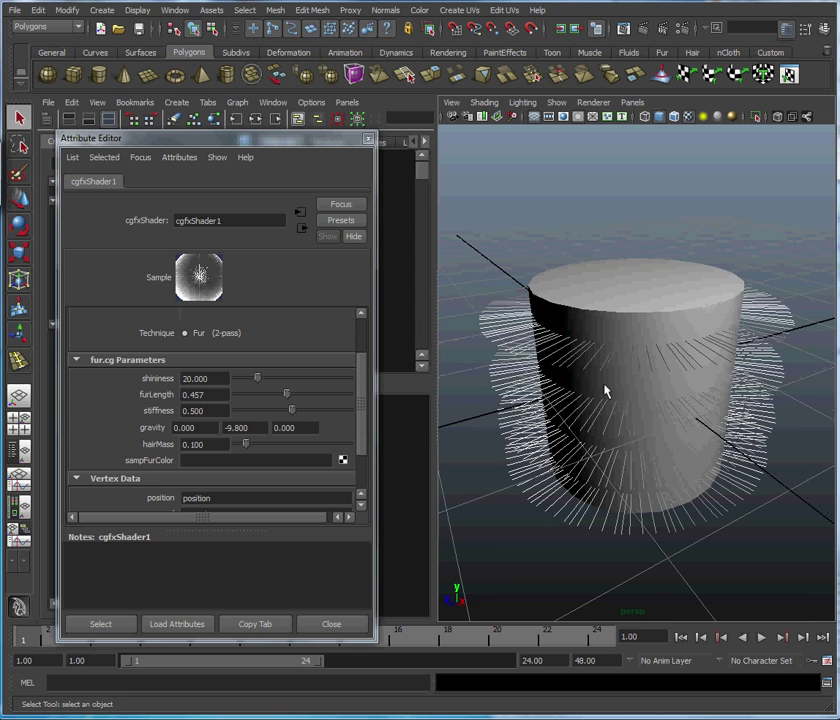
- Select the cylinder and show its polyCylinder1 settings: radius 1, height 2, 20 axis subdivisions
click(625, 334)
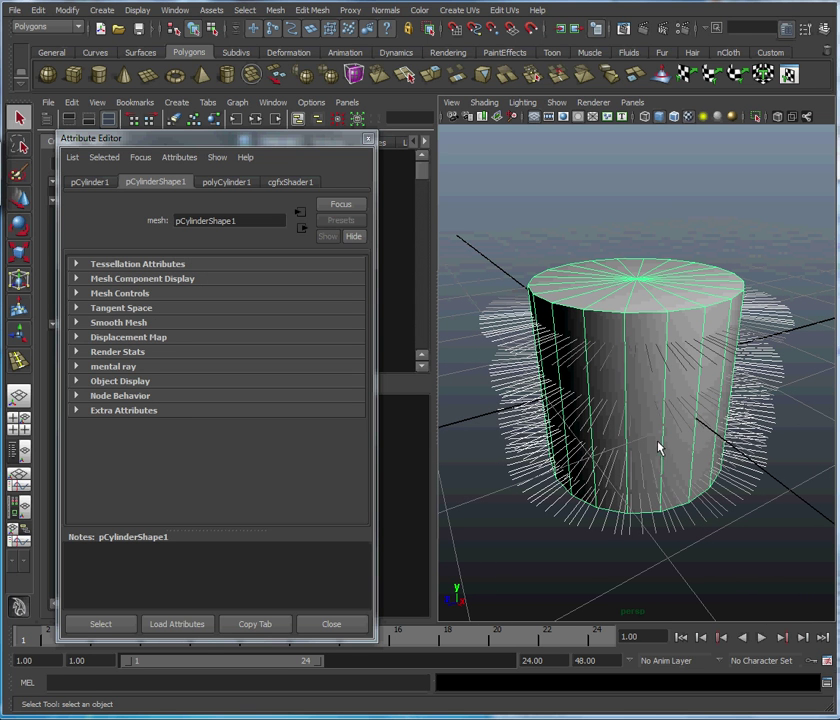
alt+drag(637, 443, 632, 411)
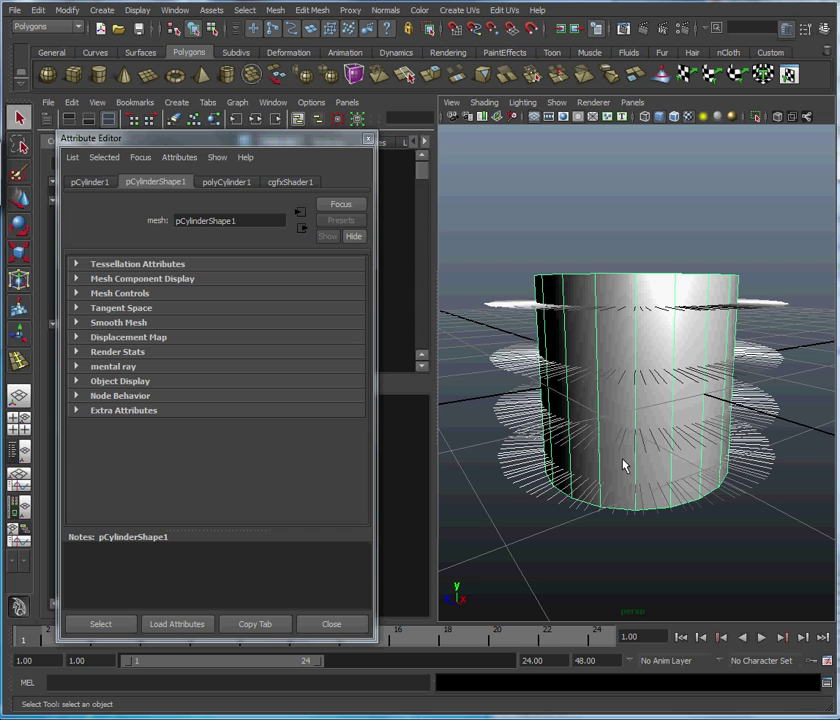
alt+drag(619, 459, 613, 410)
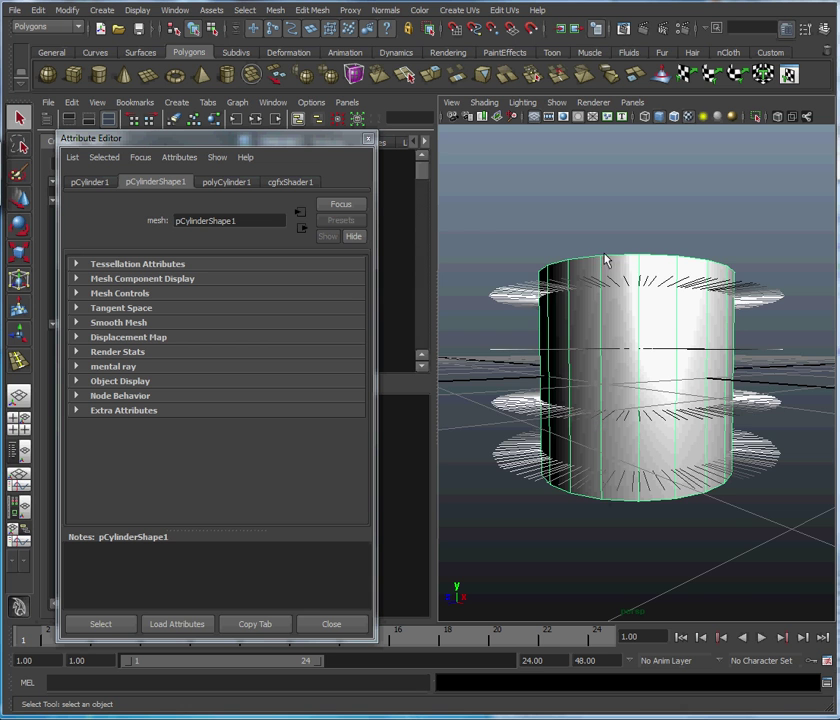
alt+drag(641, 365, 617, 336)
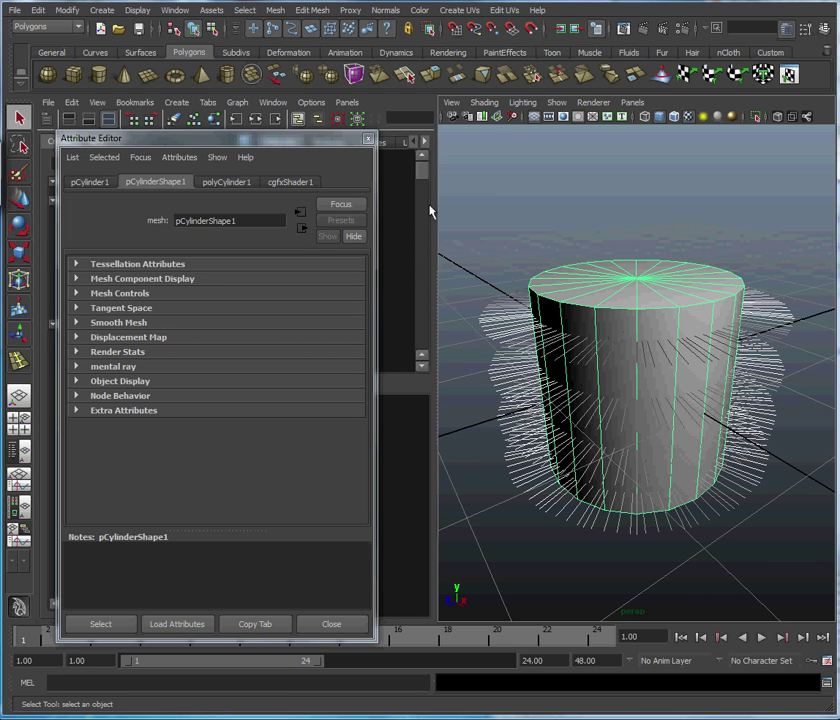
drag(323, 148, 429, 133)
click(345, 168)
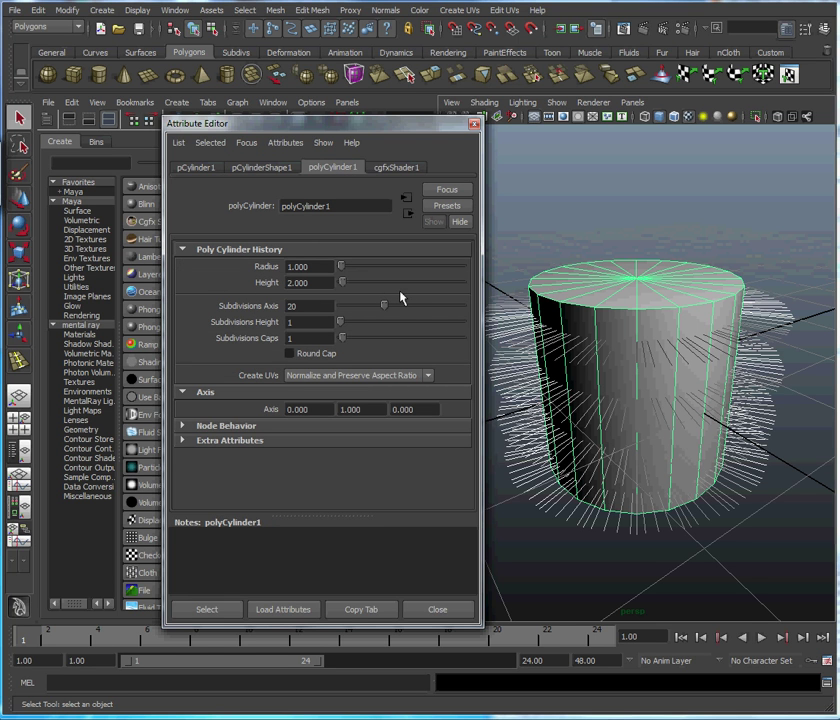
- Set the cylinder's height subdivisions to 10, axis subdivisions to 30 and cap subdivisions to 3
double_click(322, 322)
text(10)
key(Return)
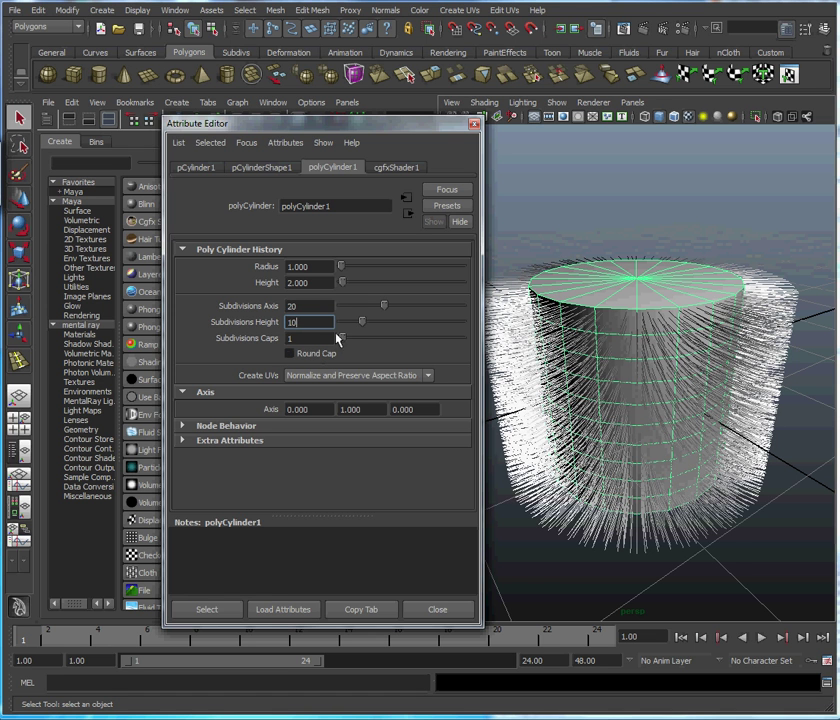
alt+drag(628, 381, 513, 355)
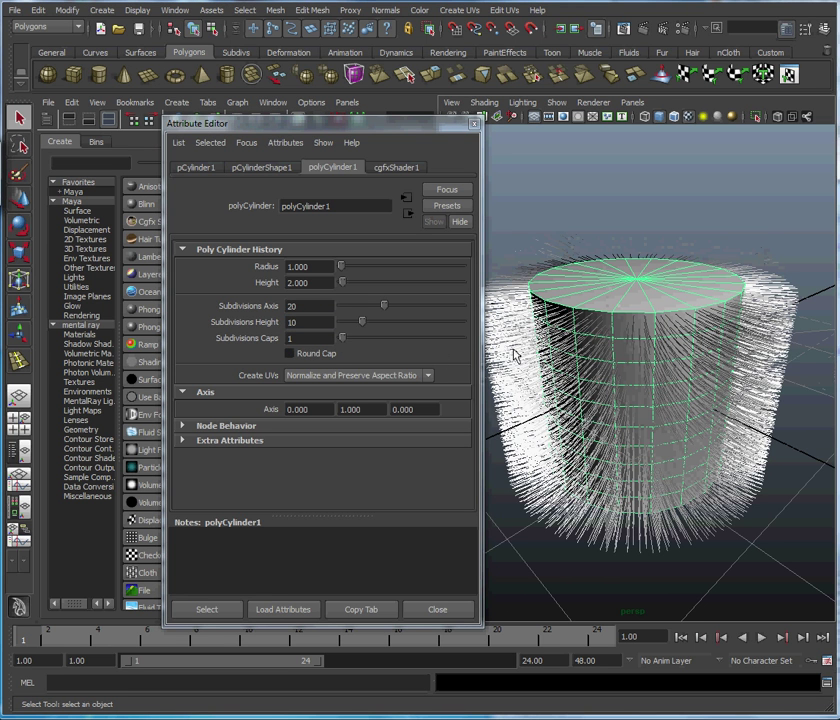
double_click(300, 306)
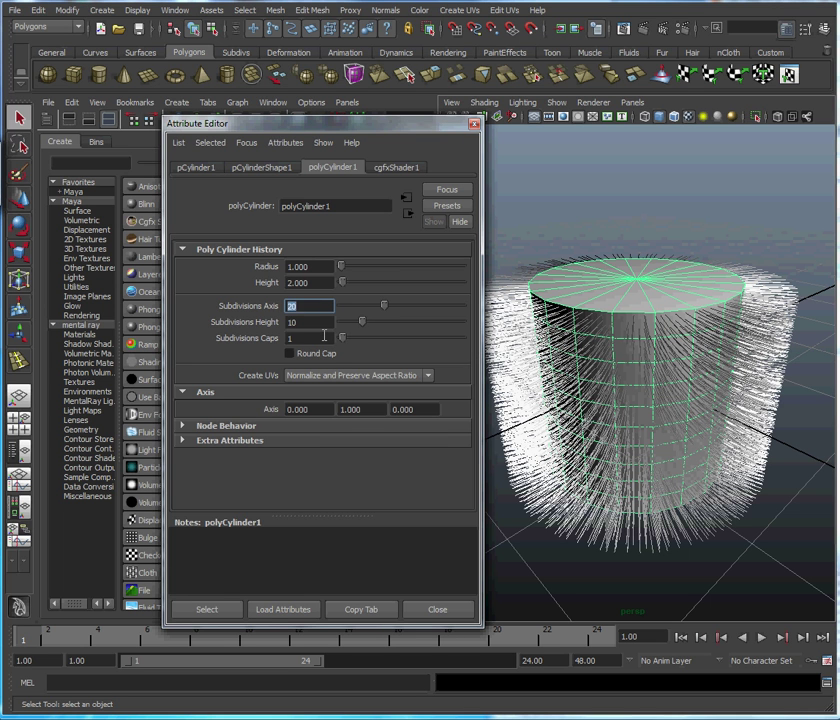
text(30)
key(Return)
alt+drag(630, 300, 640, 330)
click(298, 338)
text(3)
key(Return)
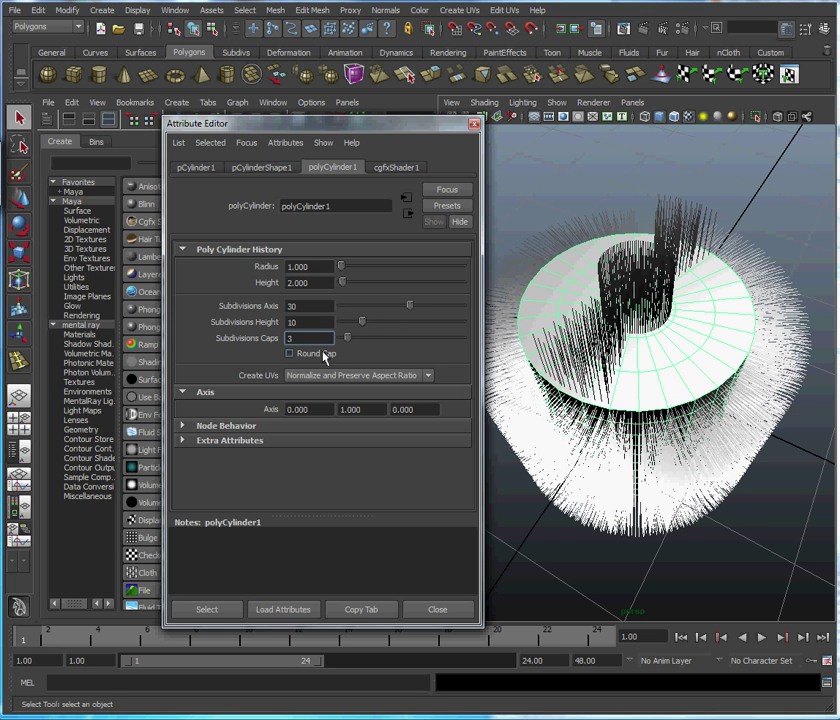
- Try Round Cap on the cylinder, then turn it back off
click(306, 354)
click(306, 354)
key(alt)
alt+drag(656, 341, 699, 343)
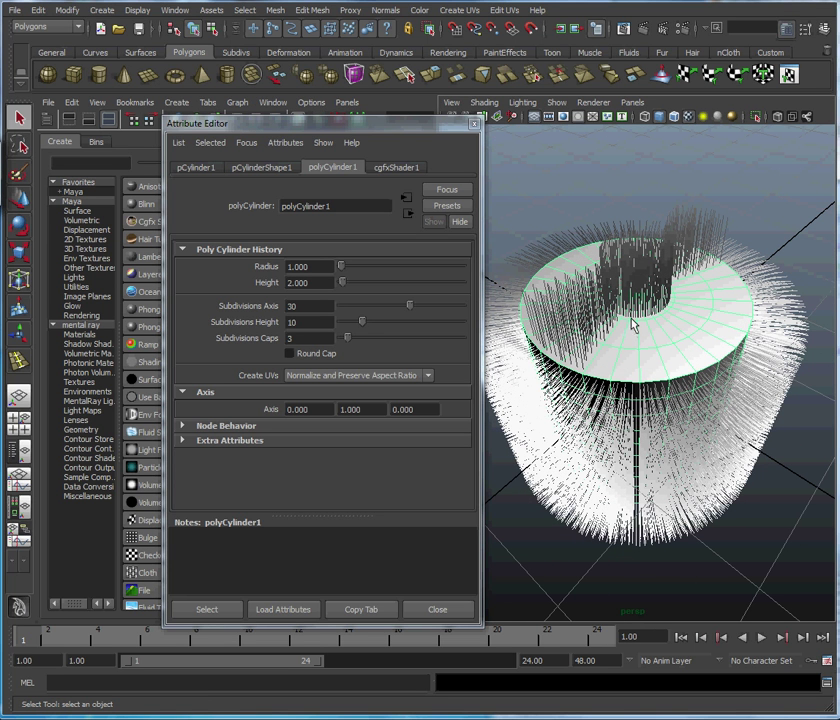
- Set axis subdivisions to 28 and try cap subdivisions of 2, then 3
click(313, 322)
double_click(300, 306)
text(28)
key(Tab)
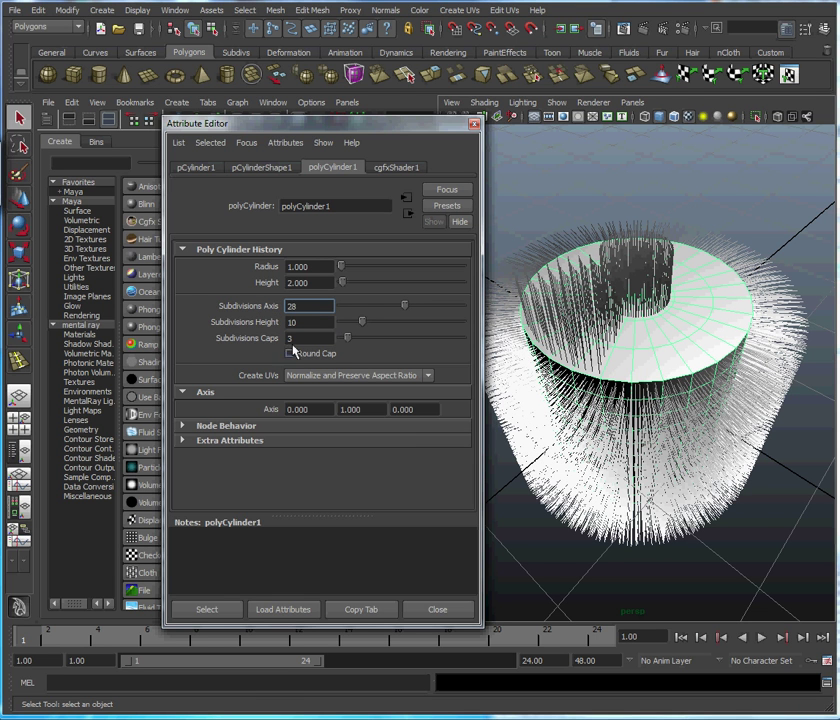
key(Tab)
text(2)
key(Return)
text(3)
key(Return)
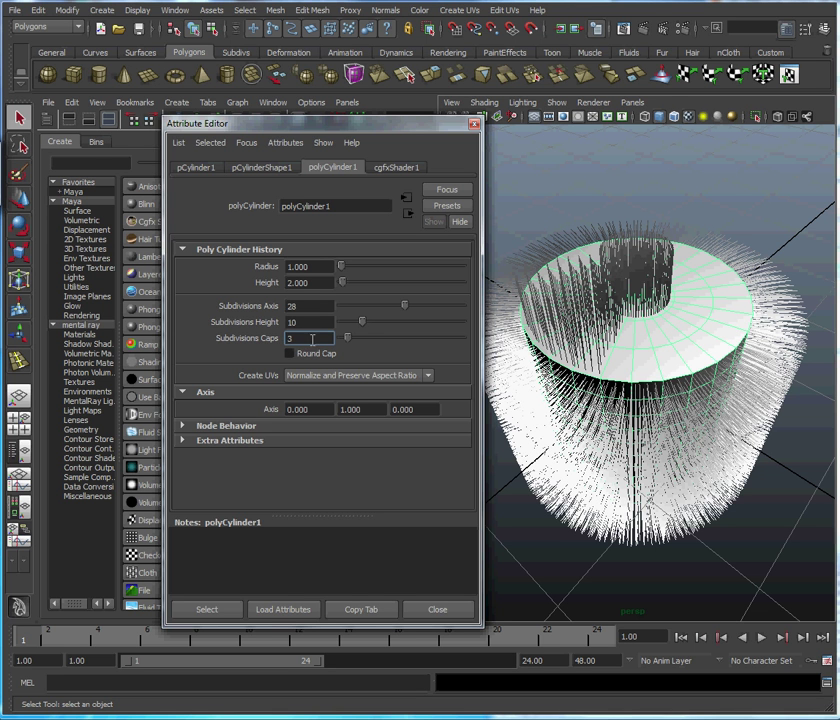
- Set cap subdivisions to 4, leaving the caps flat with Round Cap off
alt+drag(600, 320, 600, 360)
click(289, 353)
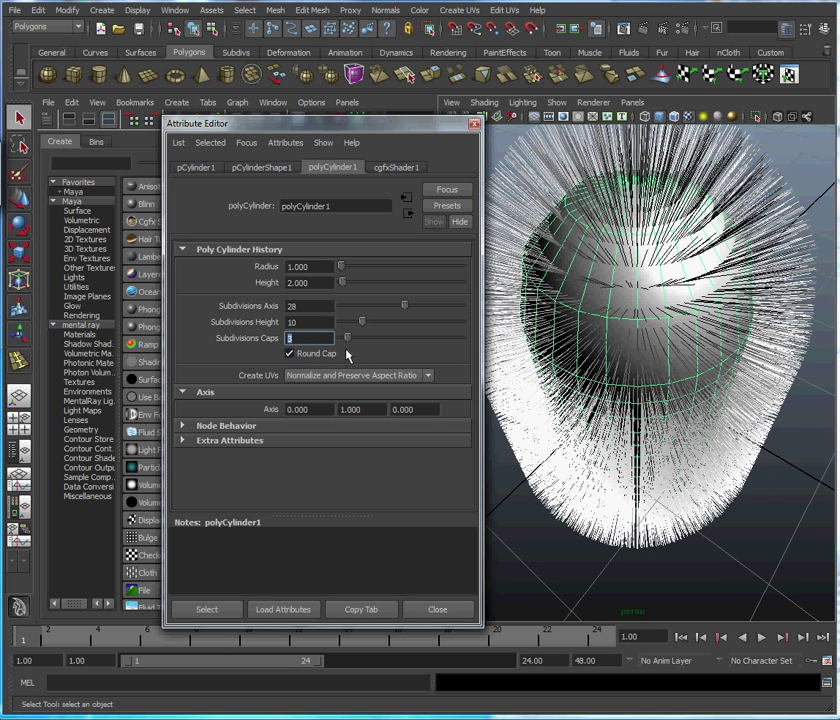
text(4)
key(Return)
click(325, 353)
alt+drag(703, 373, 612, 330)
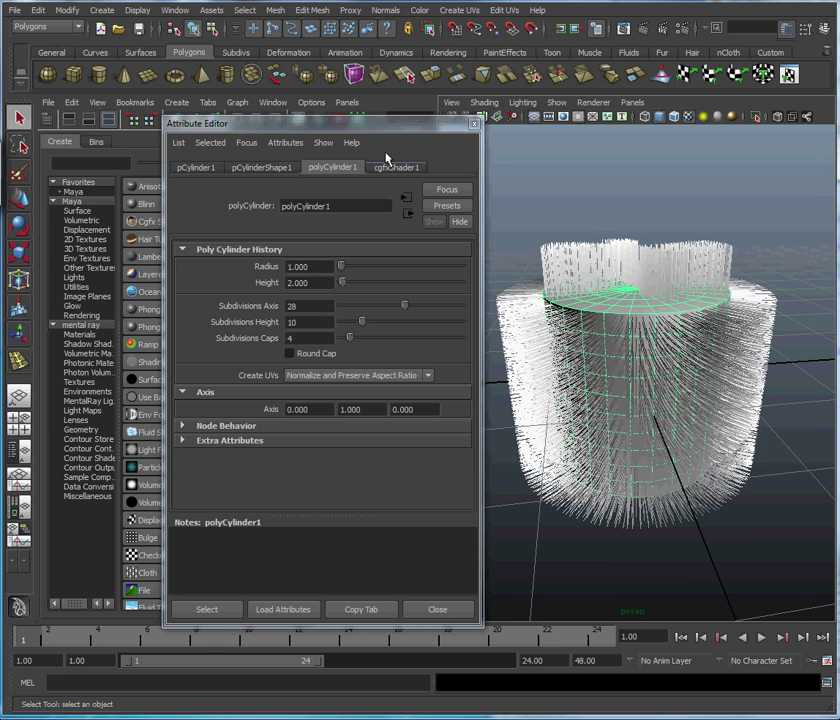
- Show cgfxShader1's fur.cg parameters: furLength, stiffness, gravity and hairMass
drag(395, 124, 300, 245)
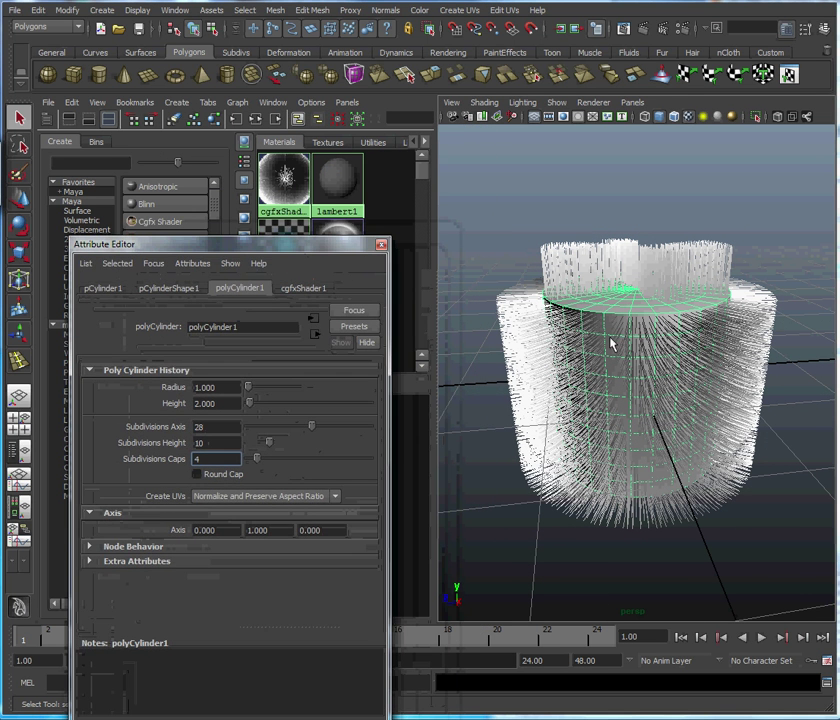
drag(356, 243, 390, 285)
click(283, 180)
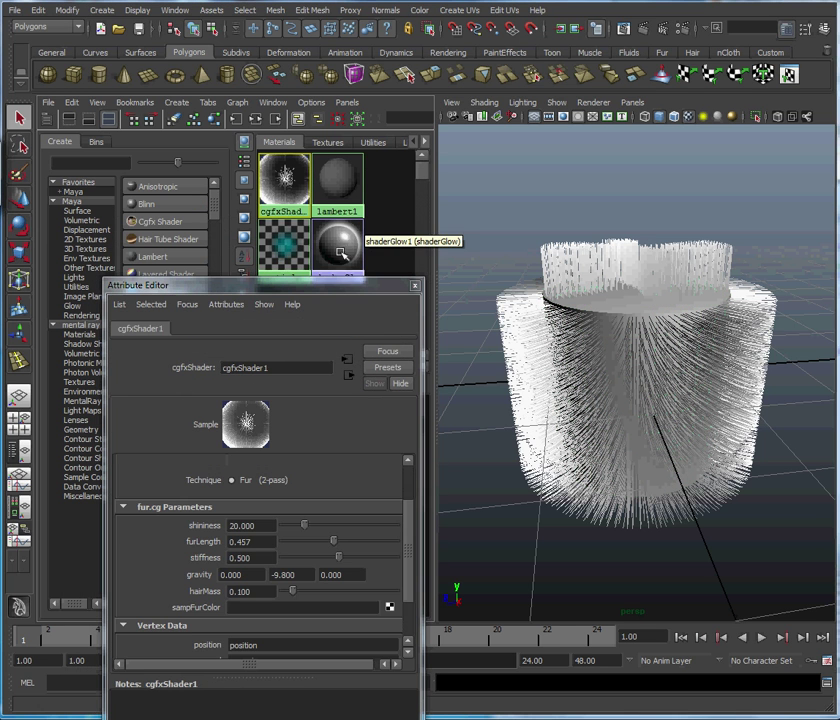
drag(340, 285, 323, 93)
alt+drag(727, 302, 573, 342)
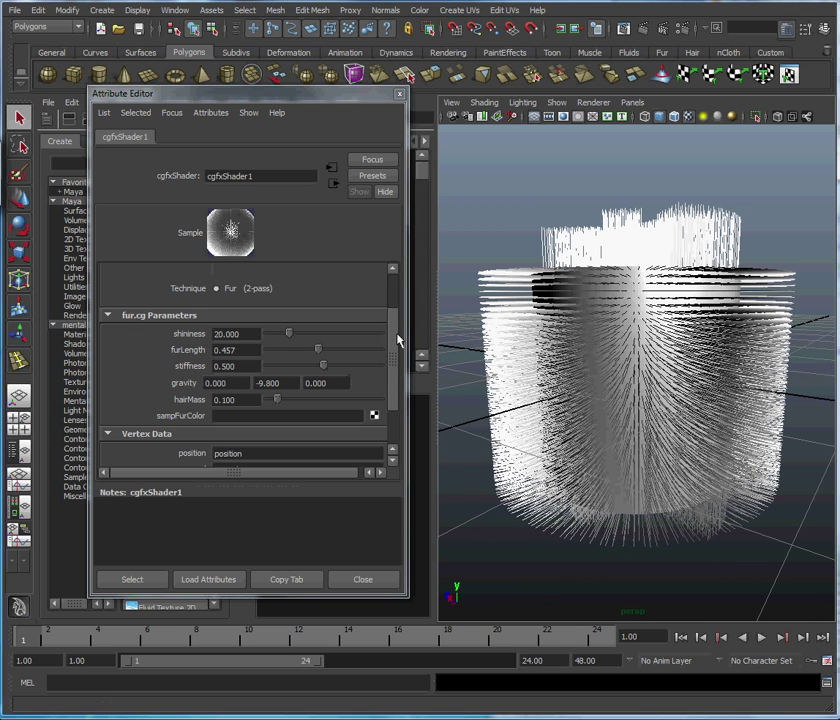
scroll(395, 345, down, 2)
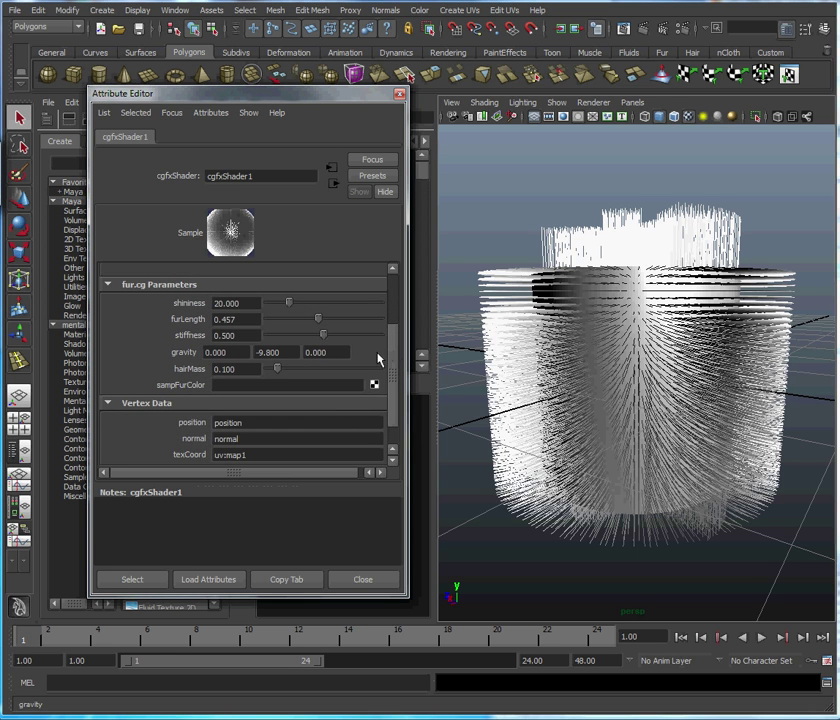
scroll(390, 360, up, 2)
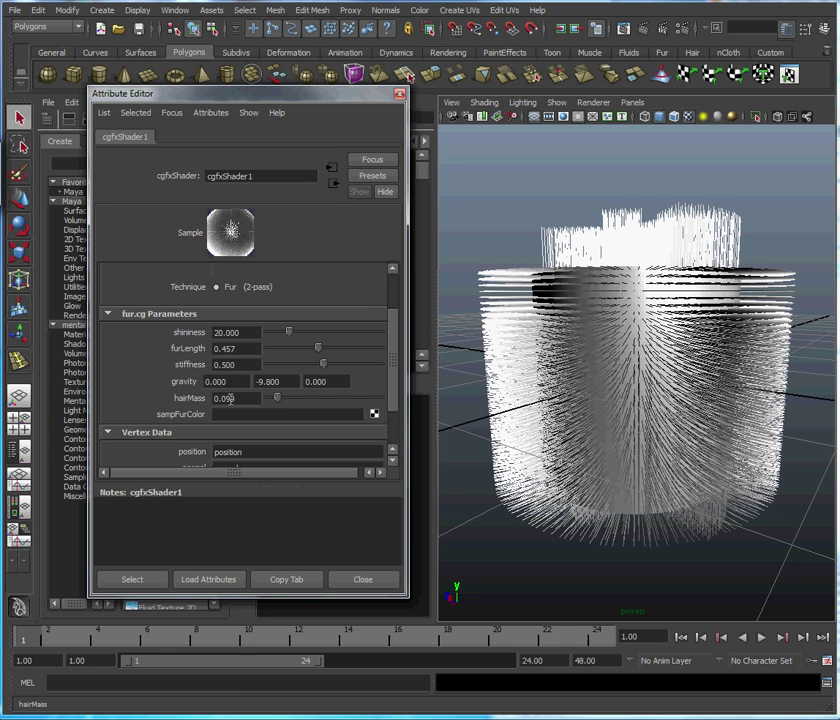
- Raise hairMass to about 0.917 and lower stiffness to about 0.097 so the fur droops
drag(278, 399, 363, 408)
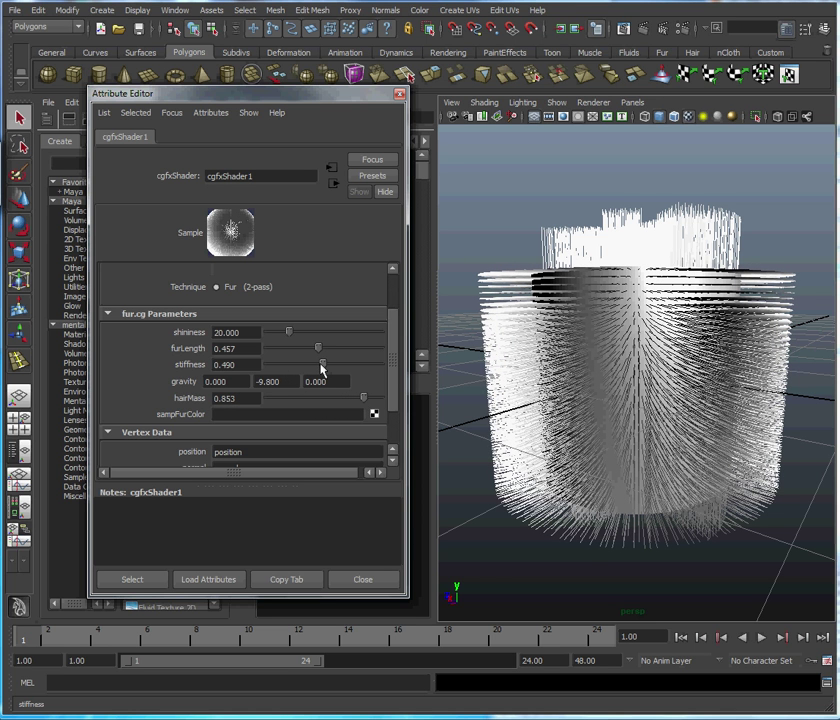
drag(321, 368, 274, 382)
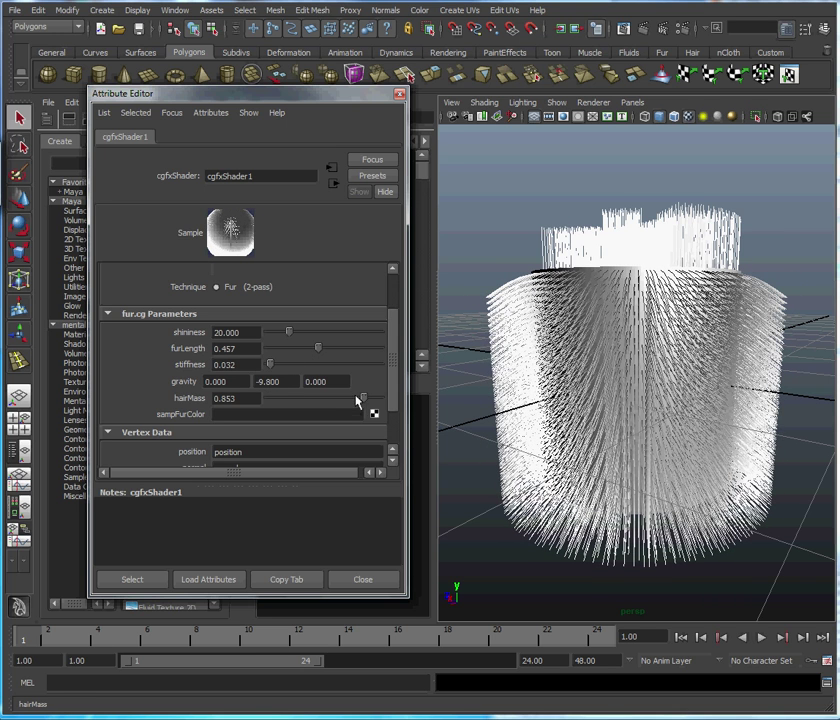
drag(364, 398, 379, 400)
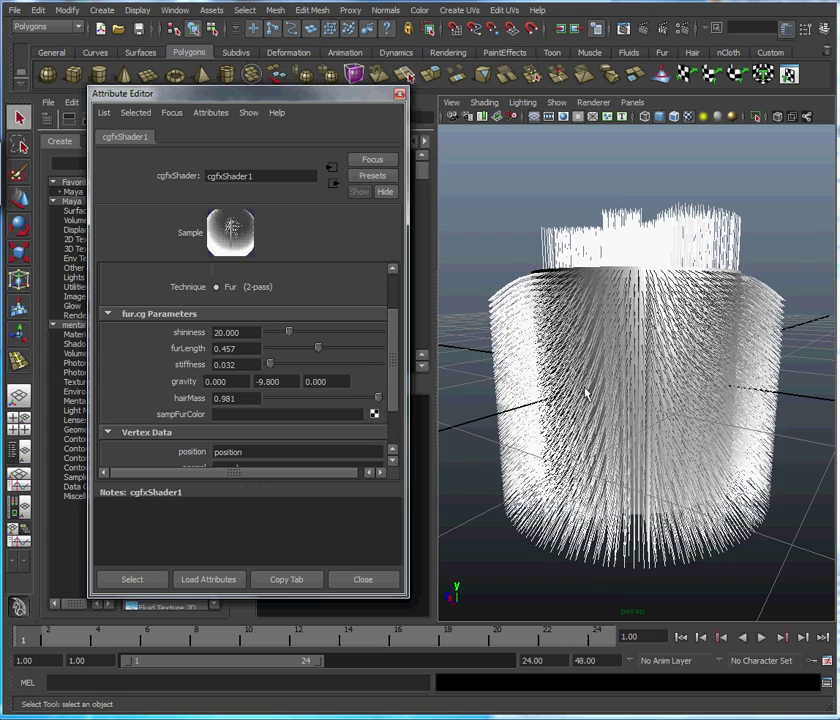
alt+drag(589, 370, 336, 442)
- Set hairMass to exactly 2.000 and orbit to inspect the hanging fur
click(232, 397)
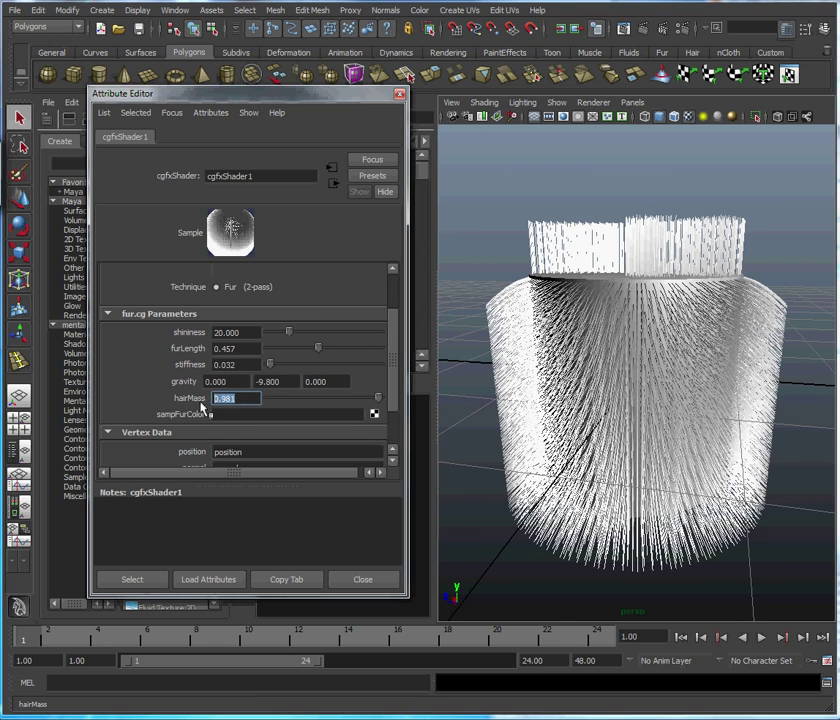
text(2.000)
key(Return)
mouse_move(683, 440)
alt+mouse_down()
mouse_move(660, 420)
mouse_move(630, 429)
mouse_move(707, 439)
mouse_move(692, 435)
mouse_move(694, 424)
alt+mouse_up()
alt+right_drag(694, 424, 673, 416)
alt+drag(673, 416, 592, 432)
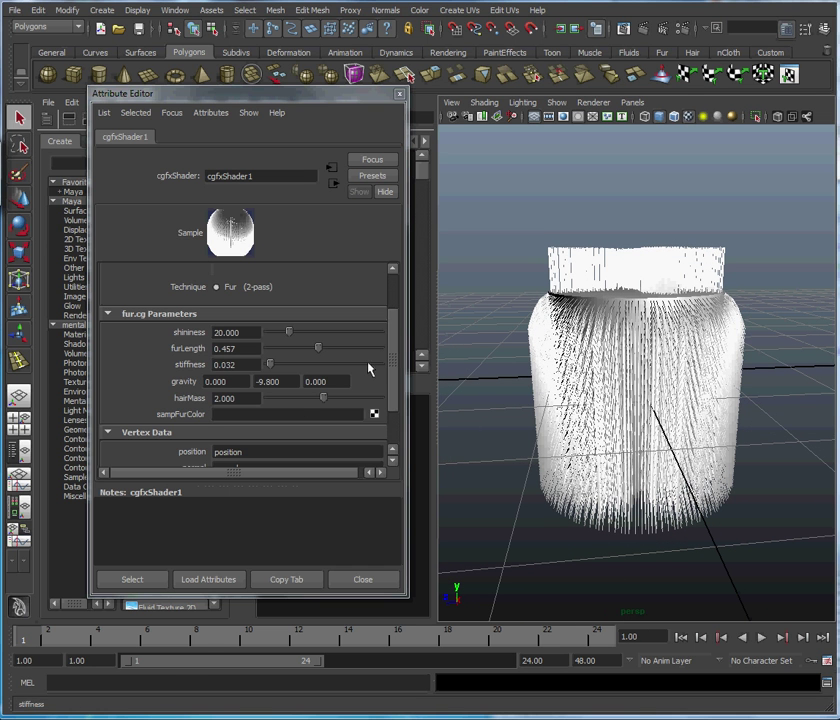
drag(396, 345, 396, 383)
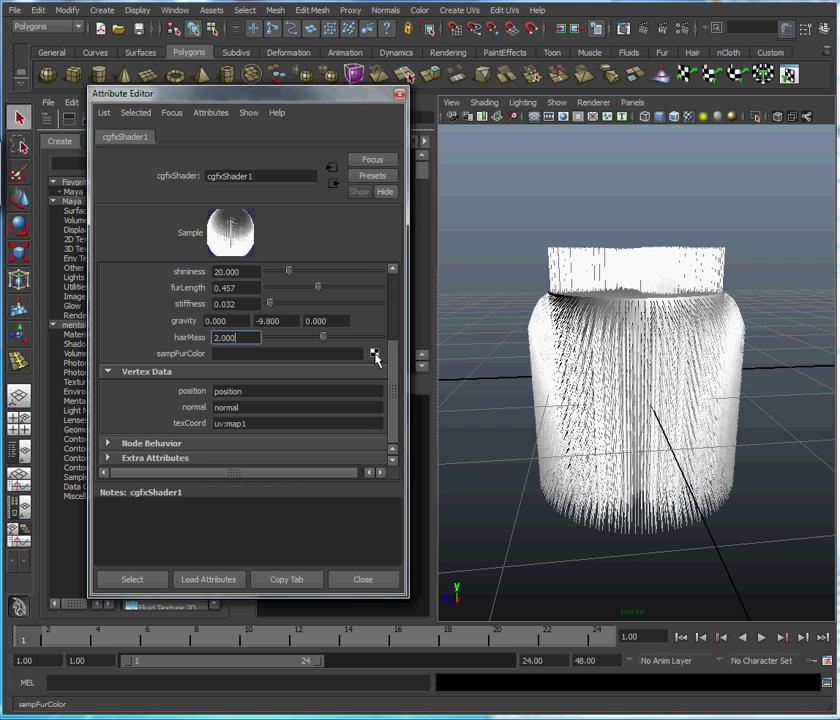
- Connect a file1 texture to the fur colour and load grateColorPlain.png into it
click(374, 353)
click(362, 197)
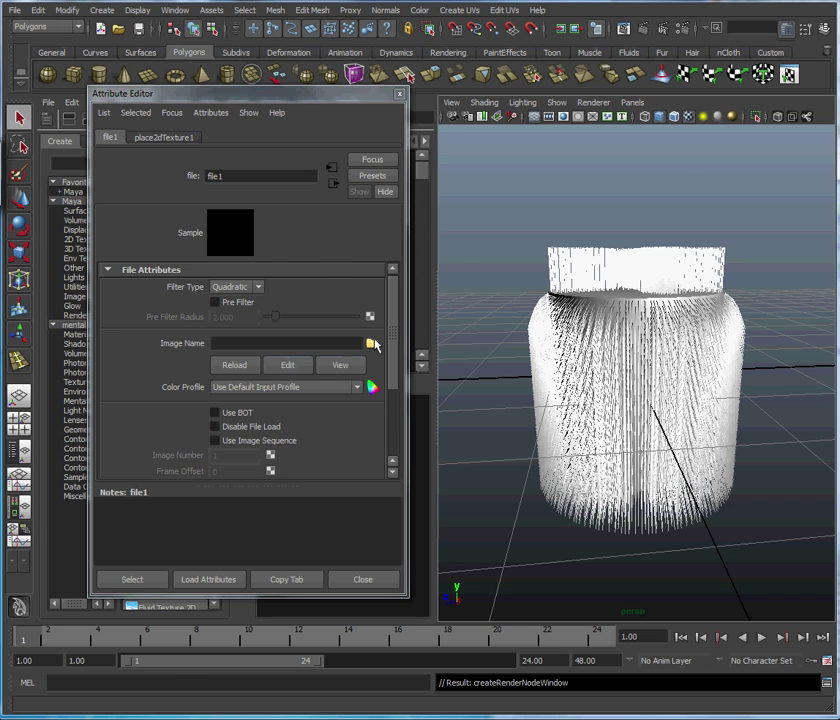
click(372, 343)
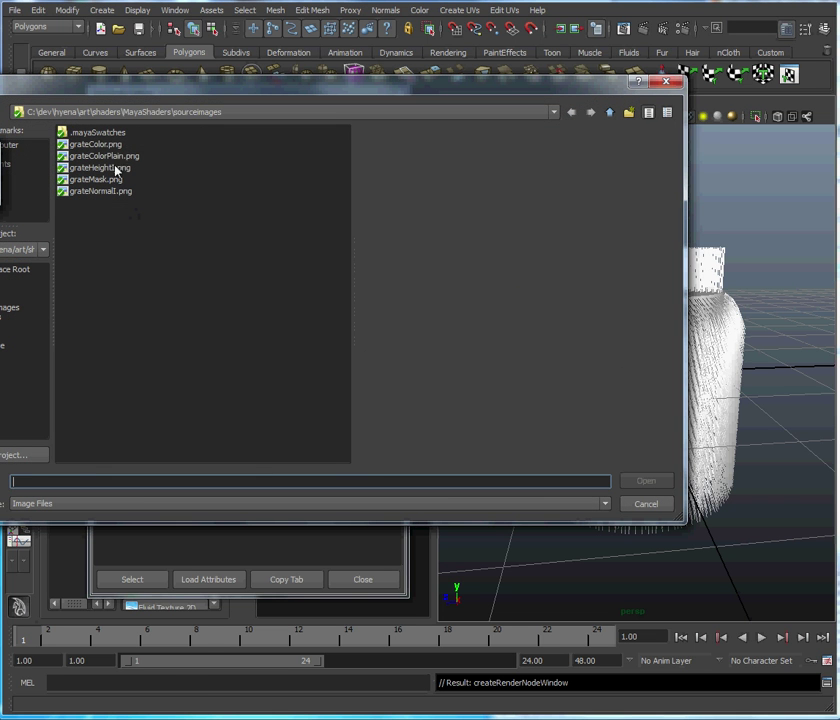
click(119, 160)
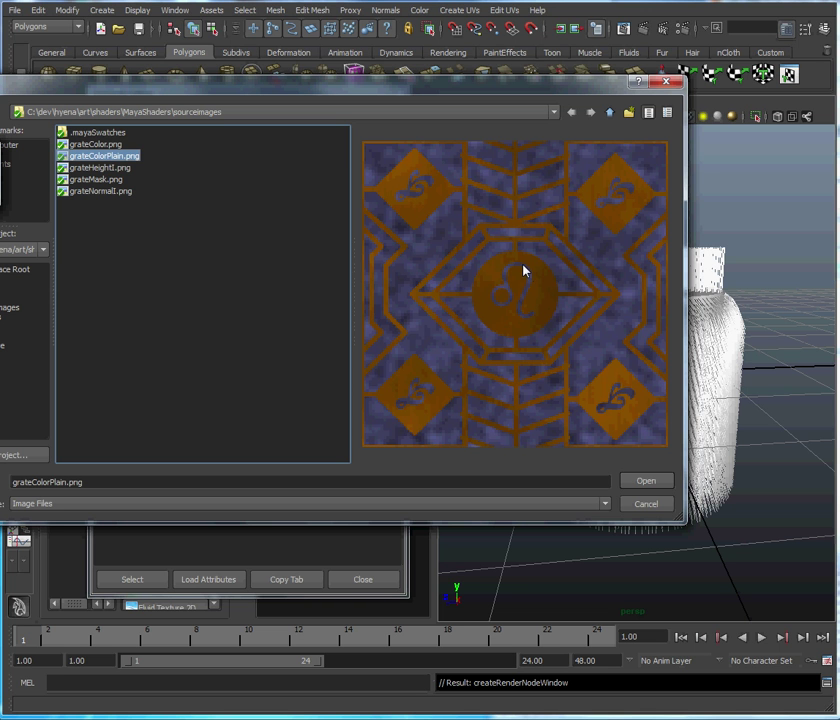
click(642, 482)
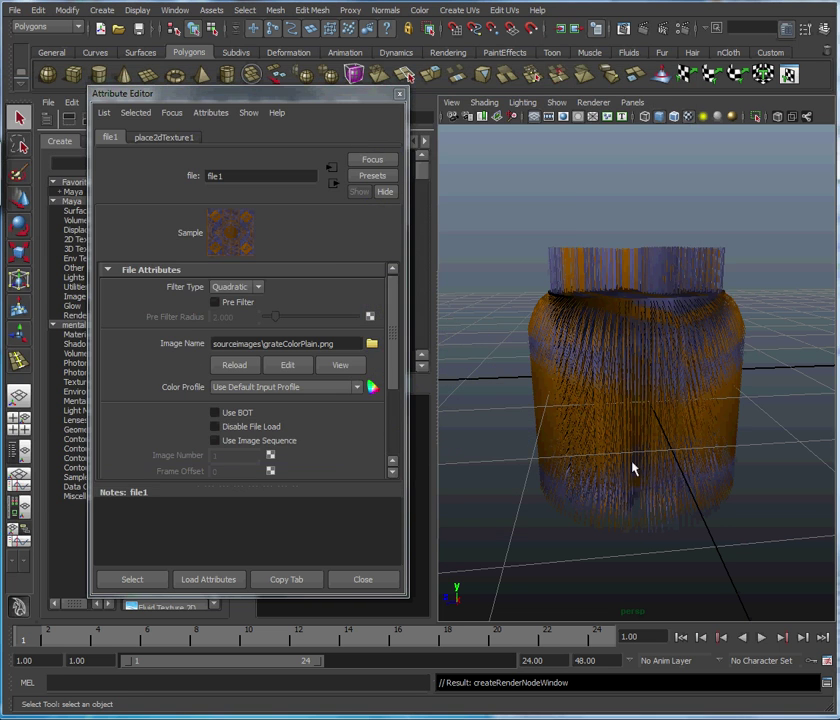
- Reselect cgfxShader1 and cut furLength to about 0.087 so the textured bands show
alt+drag(630, 461, 592, 430)
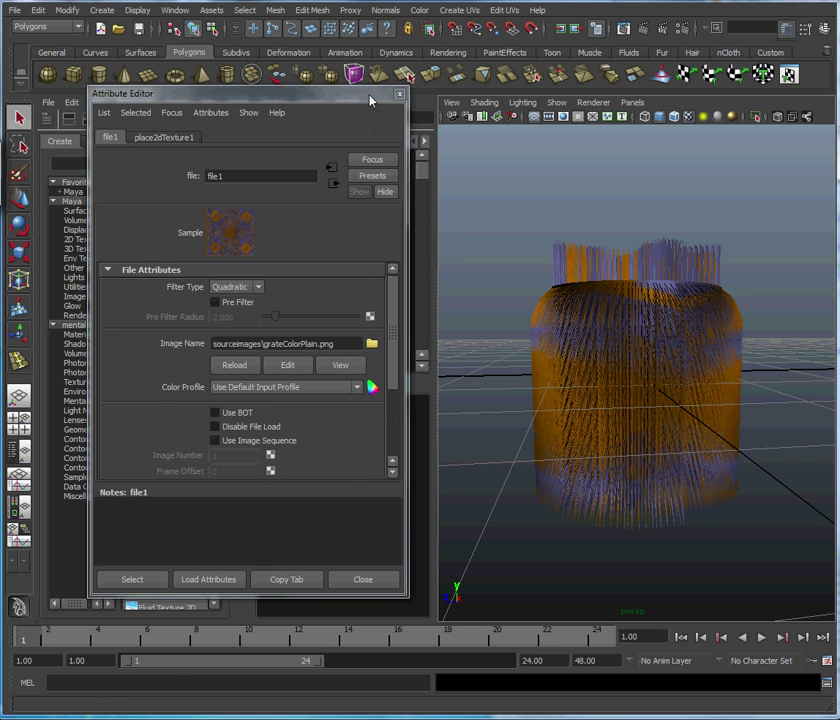
drag(370, 100, 360, 125)
click(288, 178)
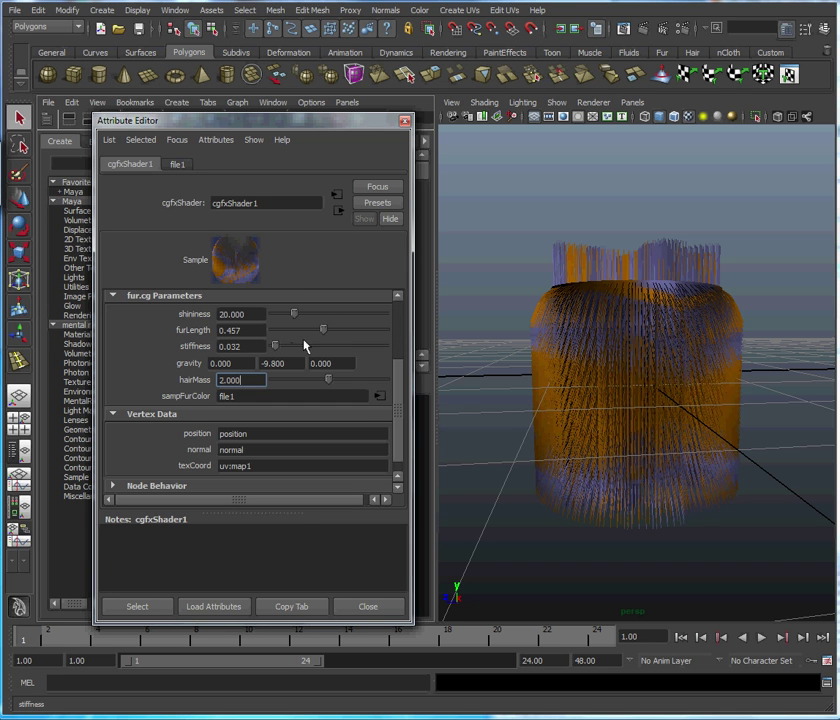
drag(319, 333, 272, 336)
alt+drag(638, 342, 657, 346)
- Apply Cylindrical Mapping to the cylinder, creating polyCylProj1, then return to object mode
click(658, 352)
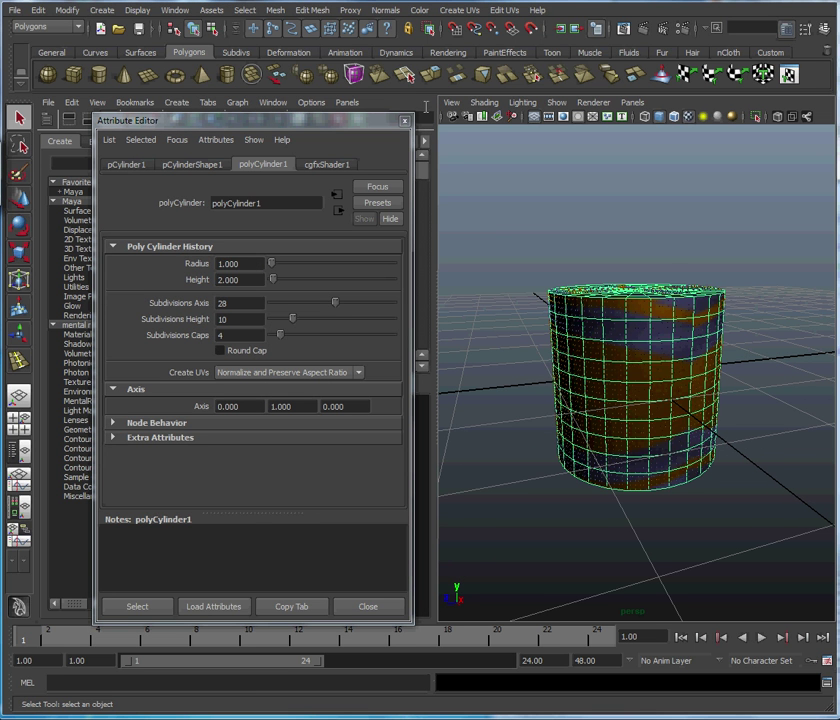
click(458, 12)
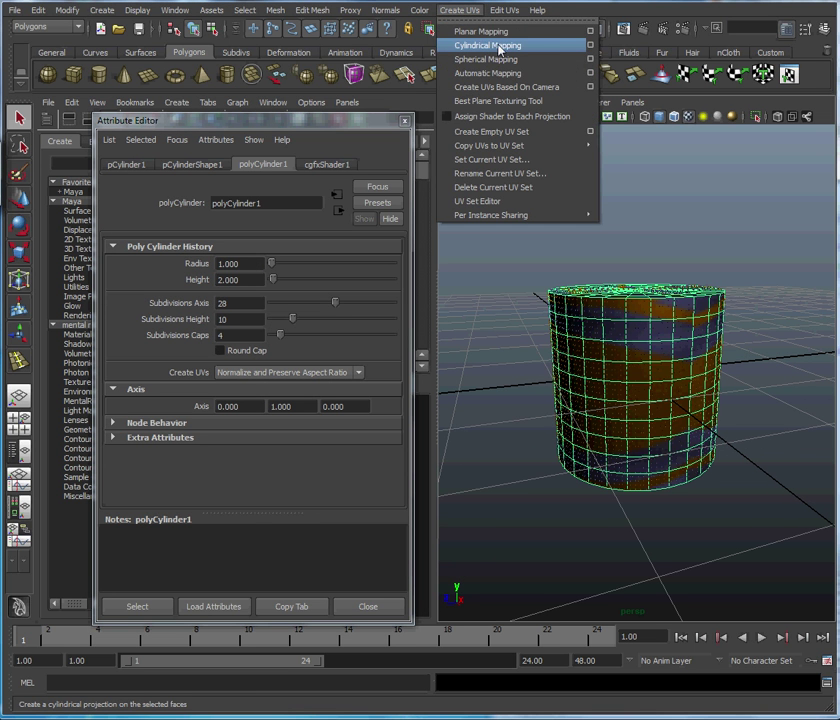
click(558, 51)
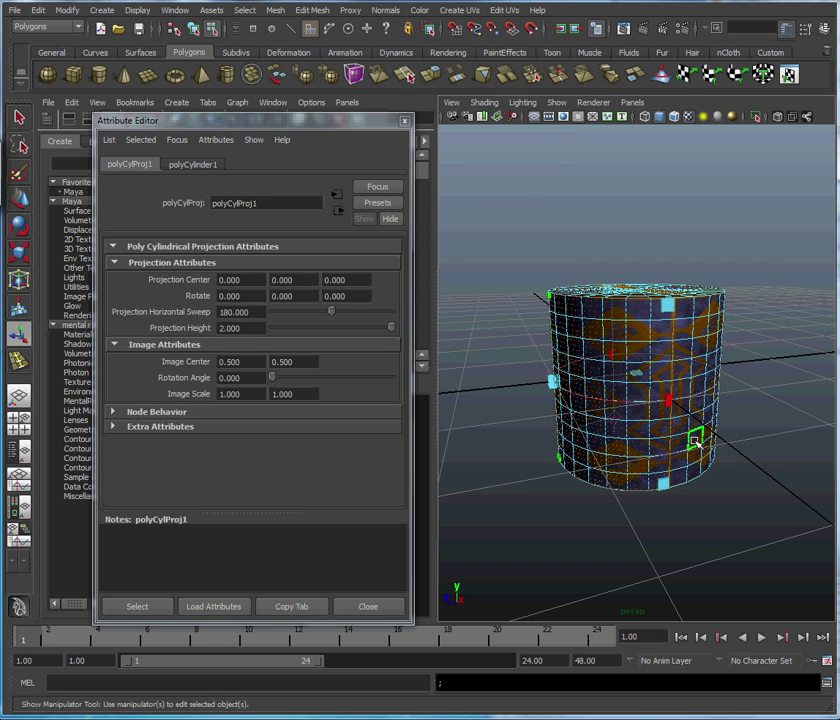
alt+drag(762, 474, 604, 459)
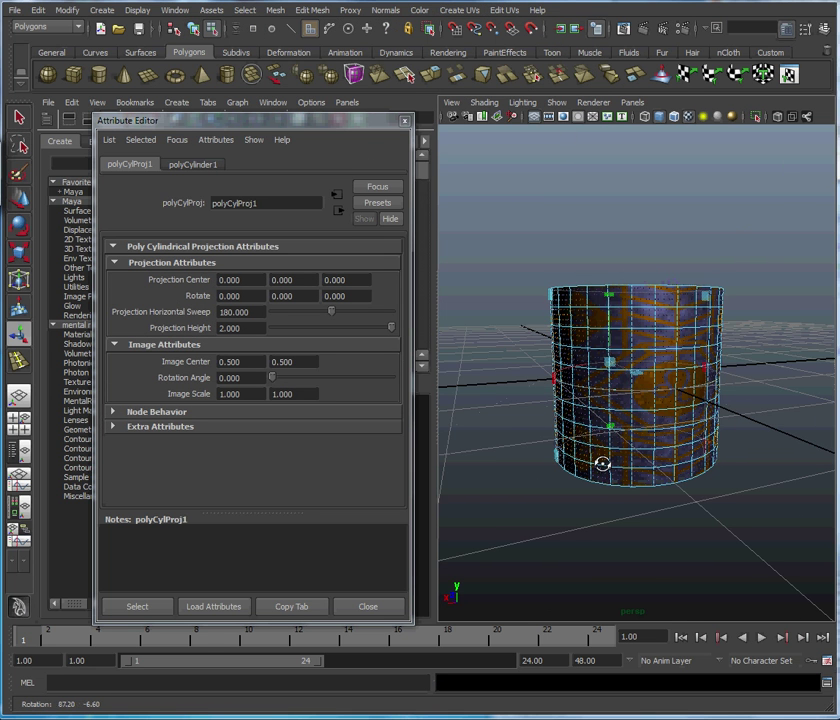
click(502, 412)
right_drag(592, 345, 592, 392)
key(F8)
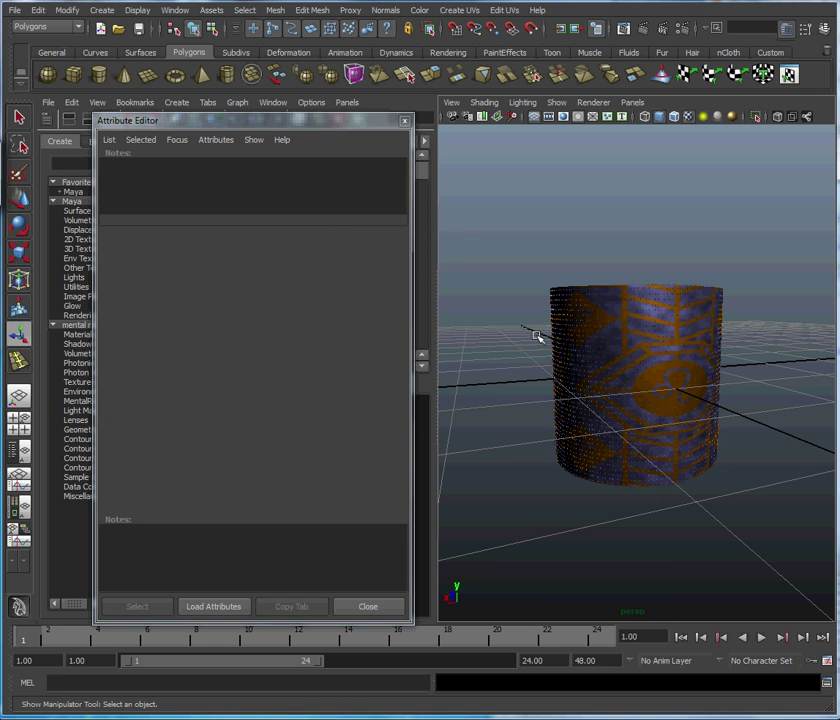
drag(357, 131, 343, 167)
- Load the cgfxShader1 fur settings and nudge furLength to 0.061, zooming in to inspect
click(293, 176)
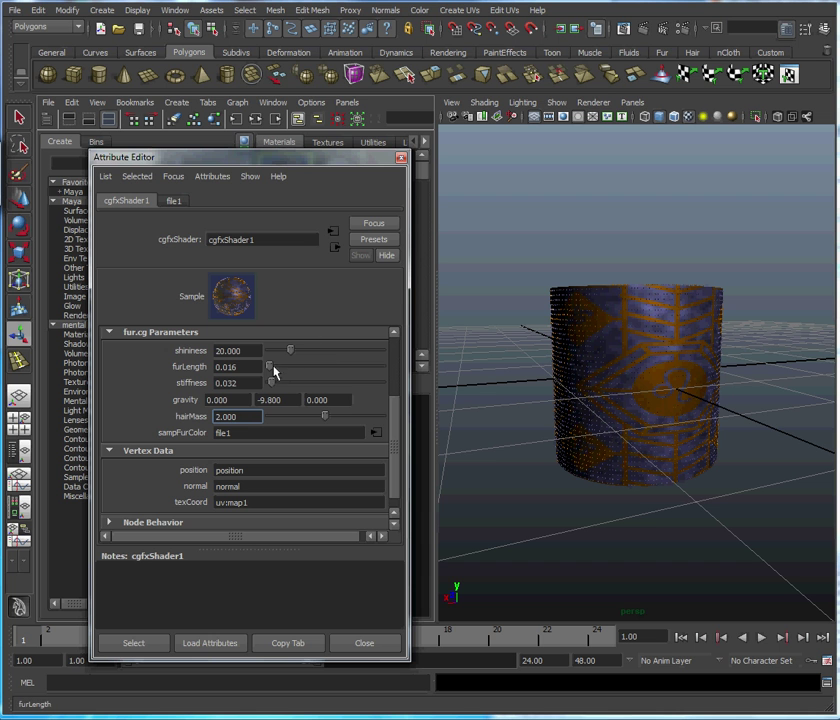
drag(272, 369, 279, 369)
alt+right_drag(499, 339, 563, 354)
alt+drag(563, 354, 546, 378)
alt+right_drag(546, 378, 525, 407)
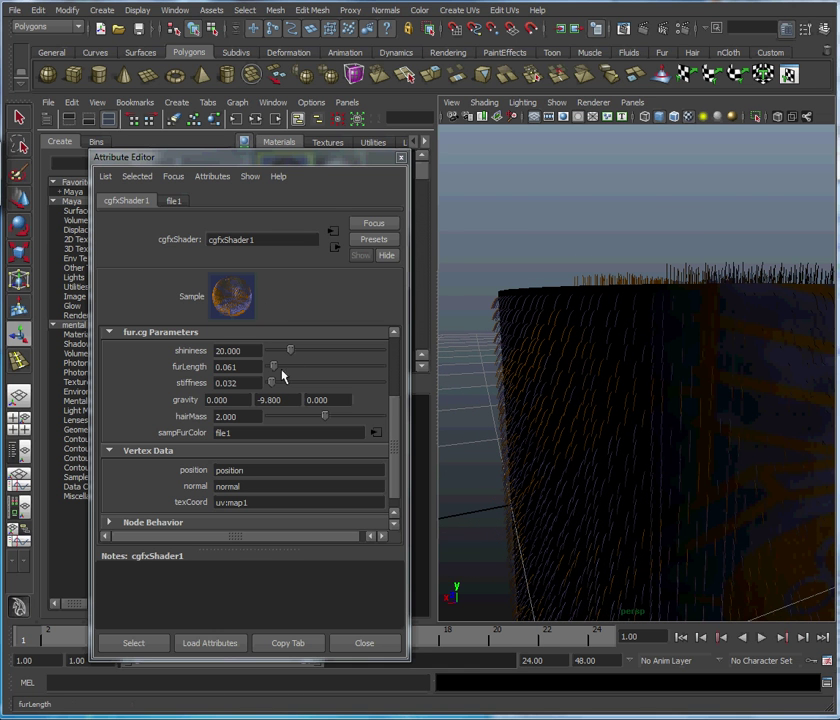
- Raise furLength through 0.214 to 0.866, then lower it back to 0.380
drag(273, 369, 369, 400)
alt+right_drag(585, 403, 643, 381)
alt+middle_drag(643, 381, 656, 403)
alt+right_drag(656, 403, 625, 298)
alt+middle_drag(647, 324, 633, 415)
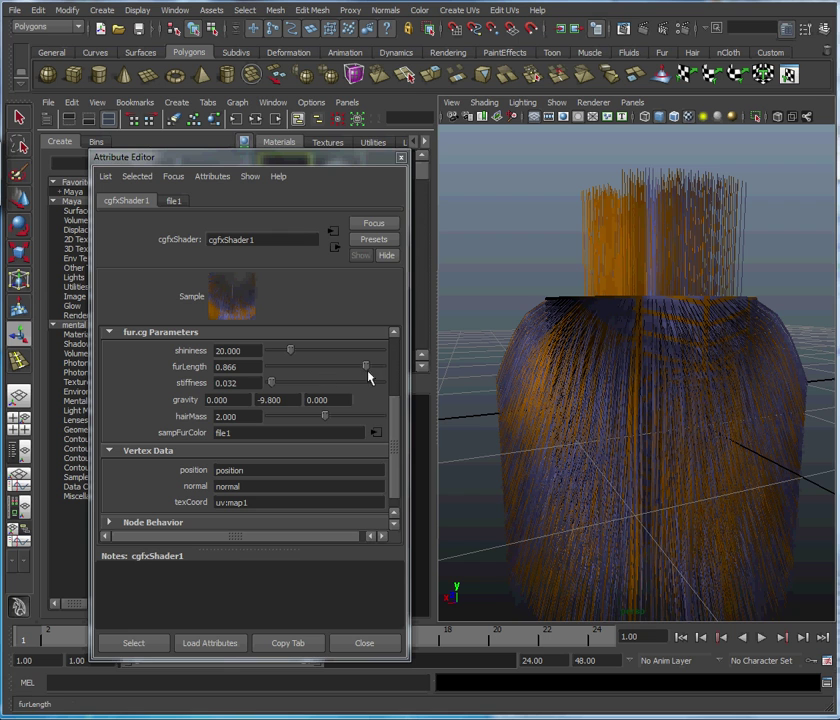
drag(366, 369, 309, 369)
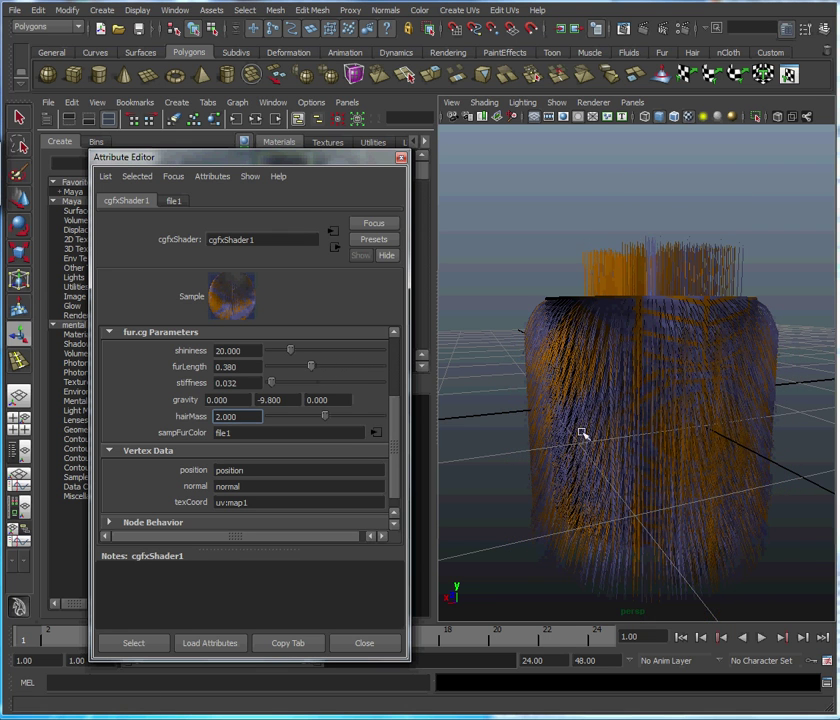
alt+drag(557, 393, 648, 367)
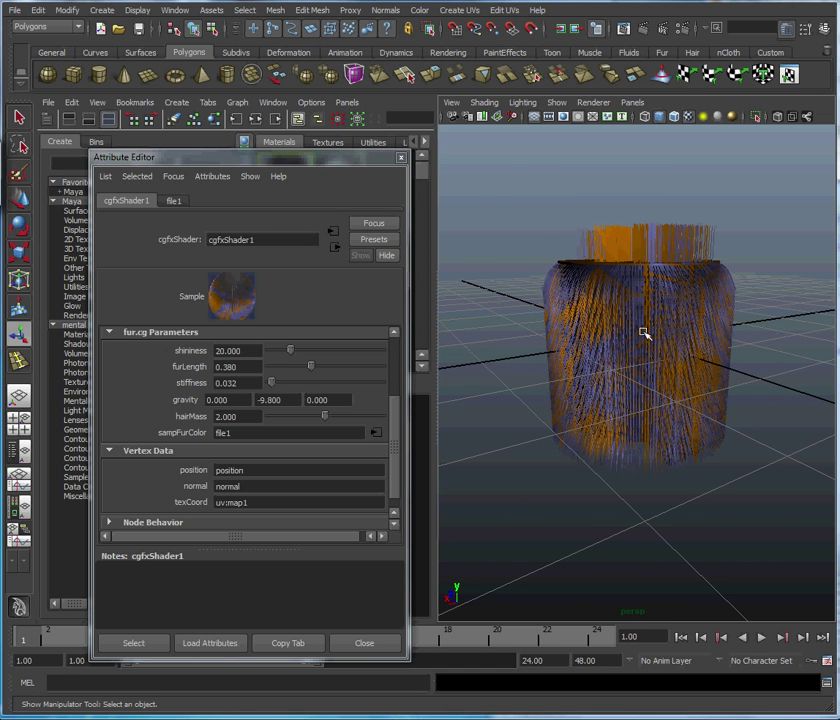
- Tilt the cylinder with the Rotate tool so its fur droops with gravity, then deselect
click(645, 333)
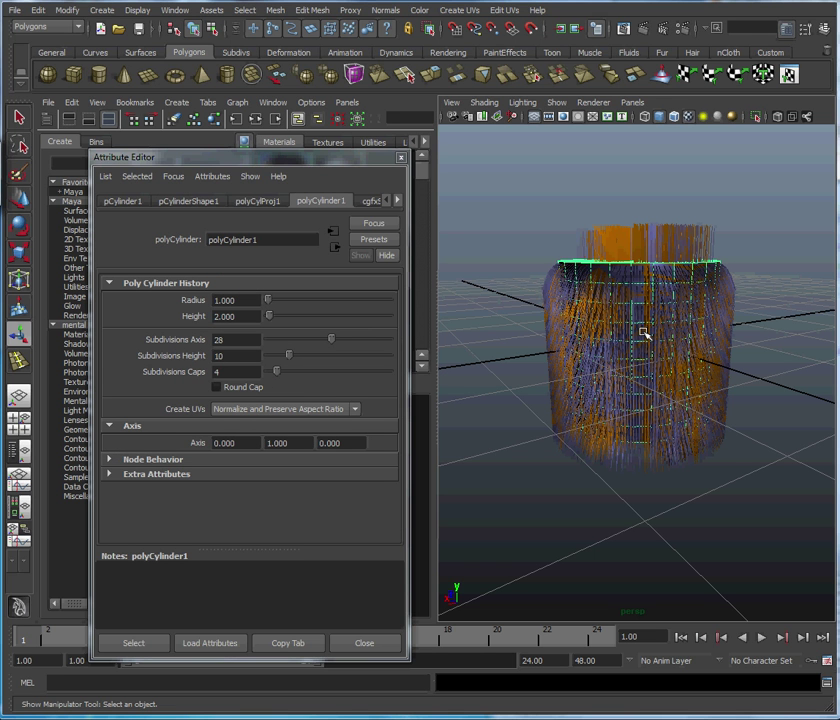
key(e)
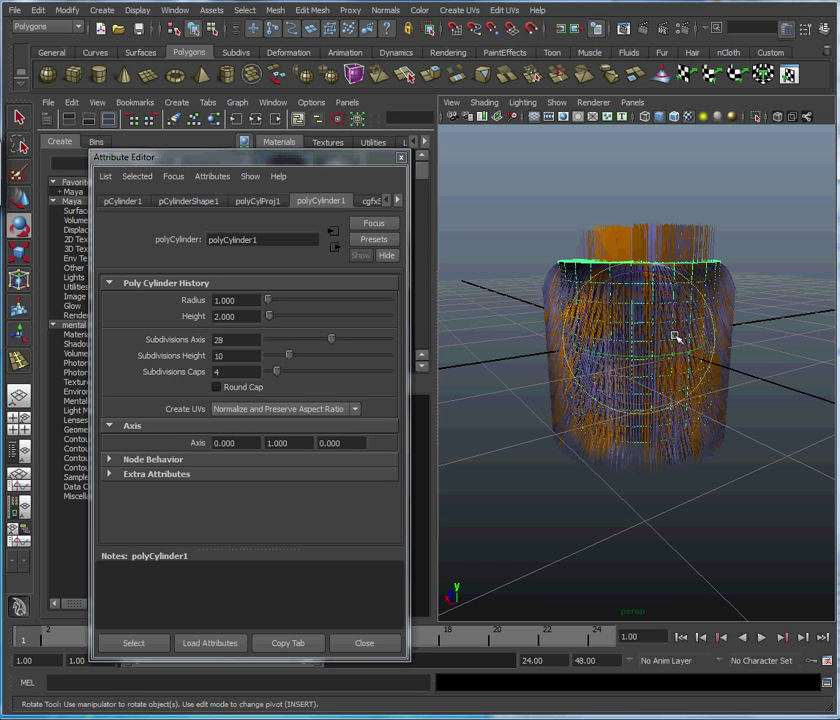
mouse_move(651, 362)
mouse_down()
mouse_move(671, 367)
mouse_move(664, 358)
mouse_up()
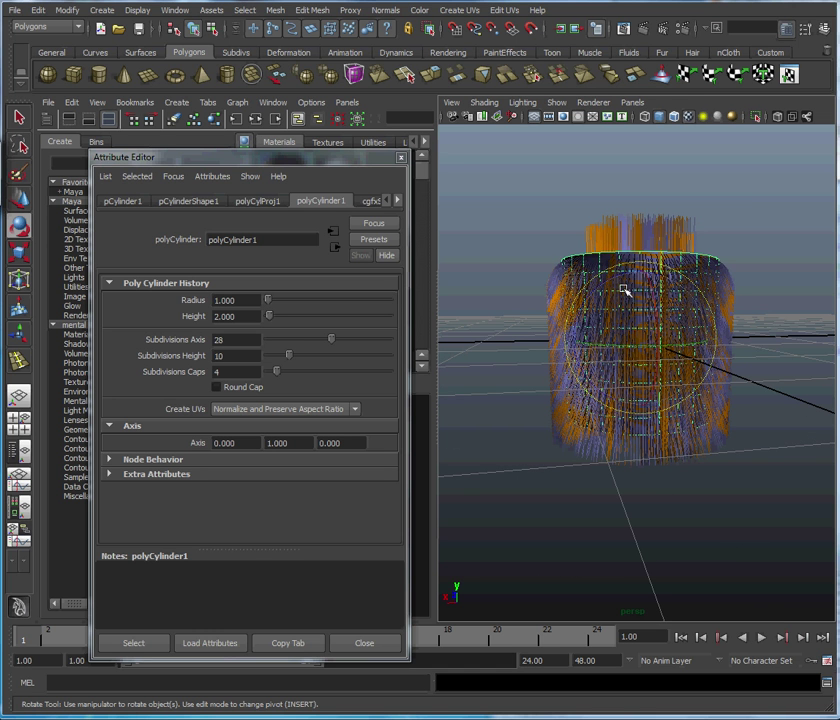
drag(614, 284, 659, 291)
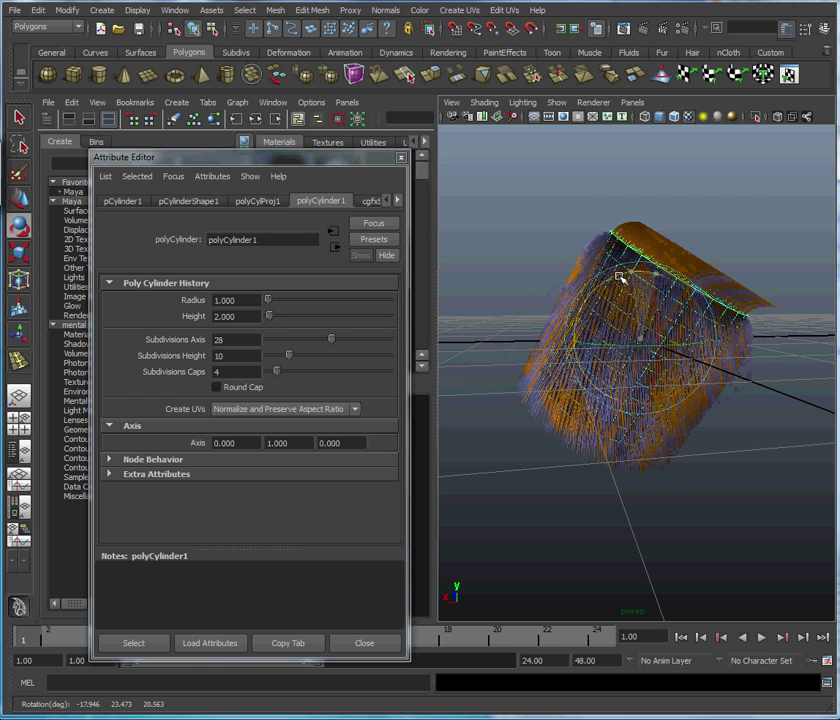
drag(621, 278, 610, 316)
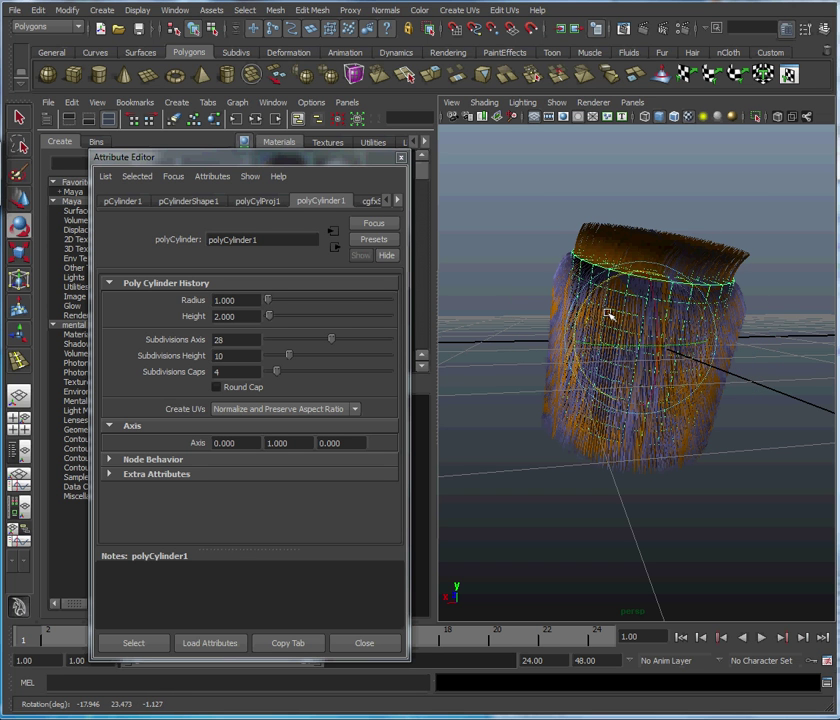
click(527, 337)
alt+drag(492, 362, 670, 285)
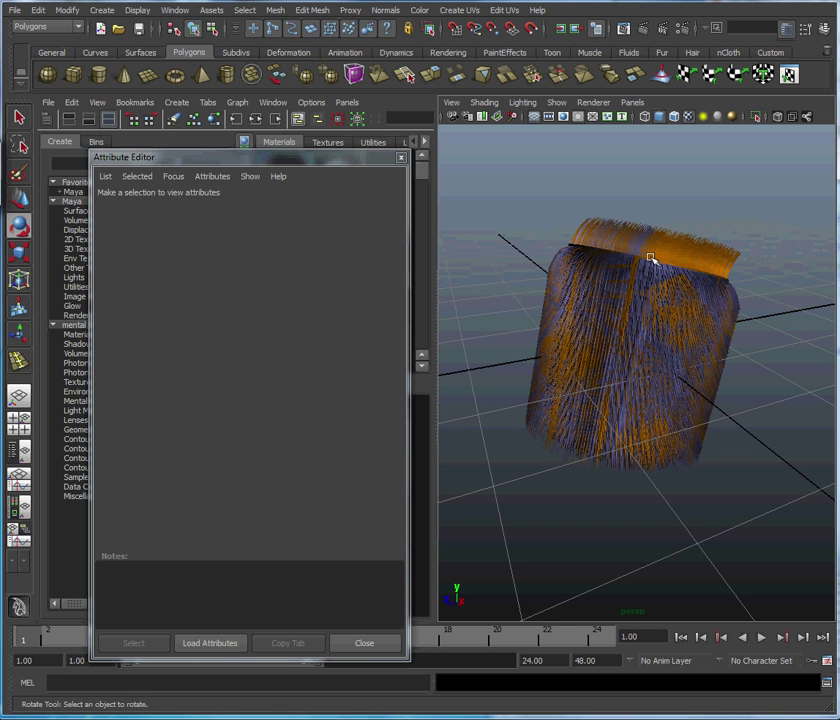
alt+drag(684, 246, 660, 326)
alt+drag(703, 352, 566, 330)
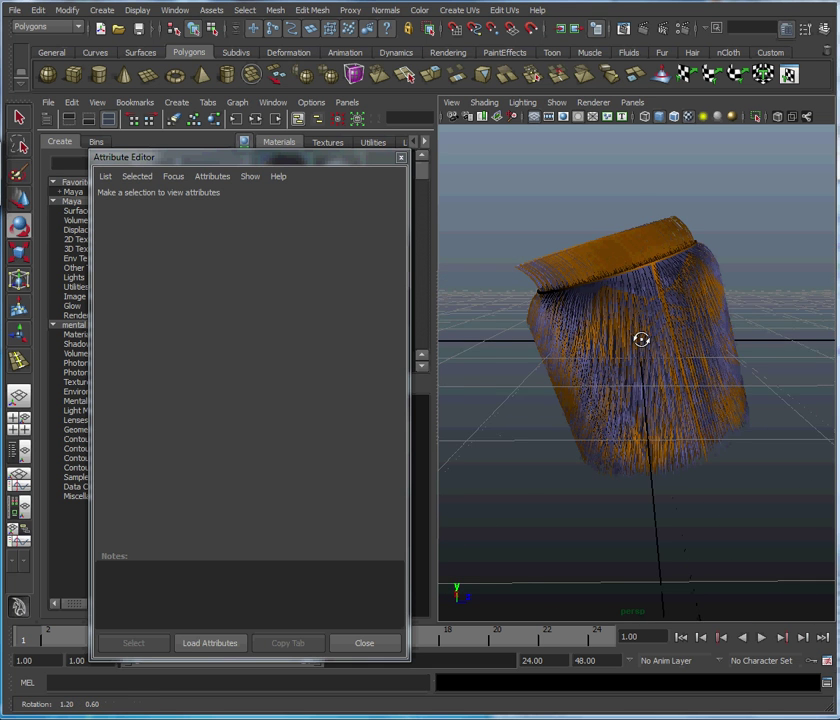